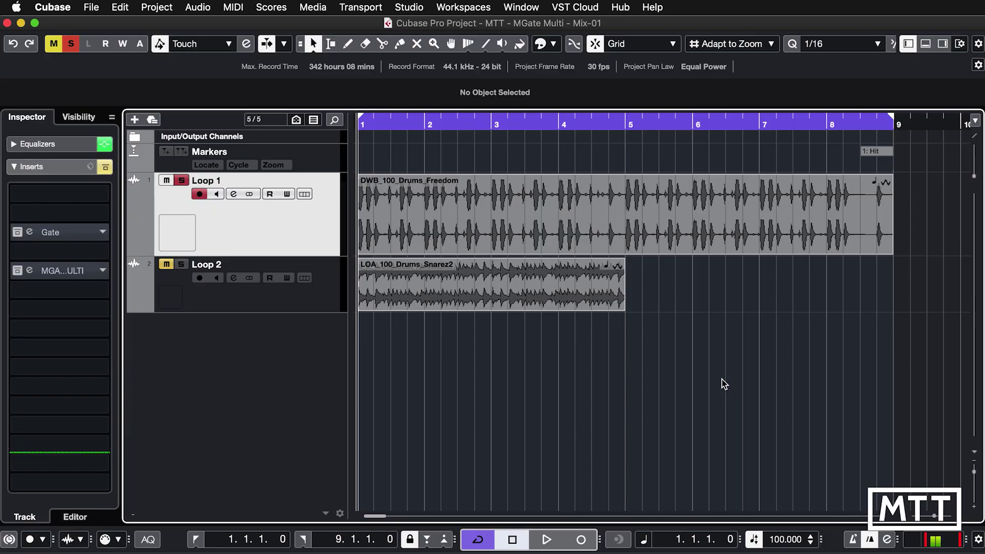
left_click(562, 226)
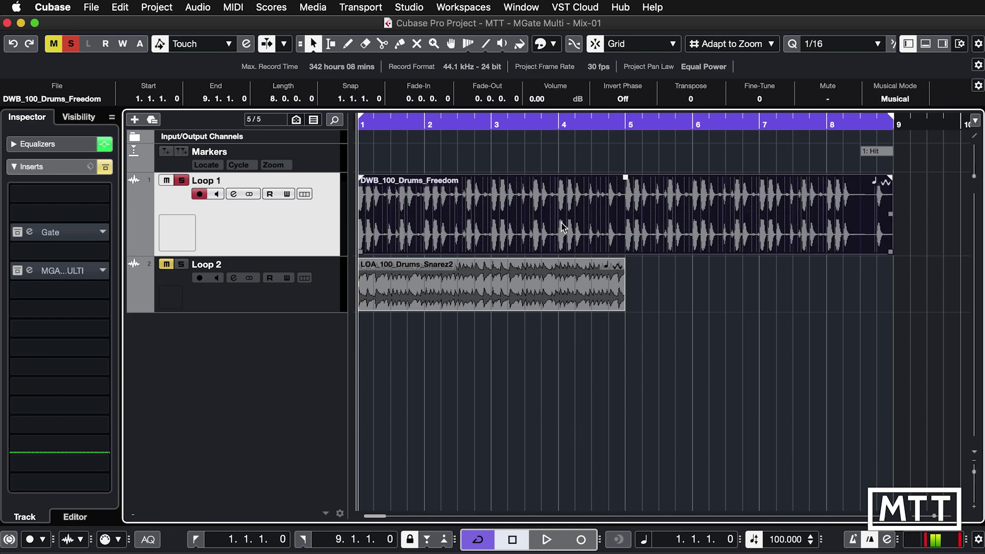
left_click(546, 274)
left_click(548, 242)
key("space")
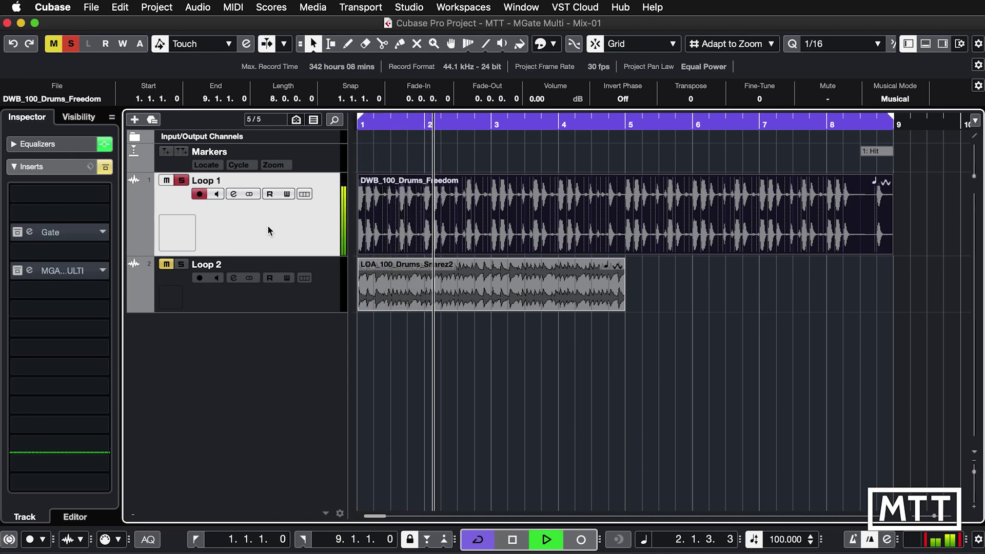
key("space")
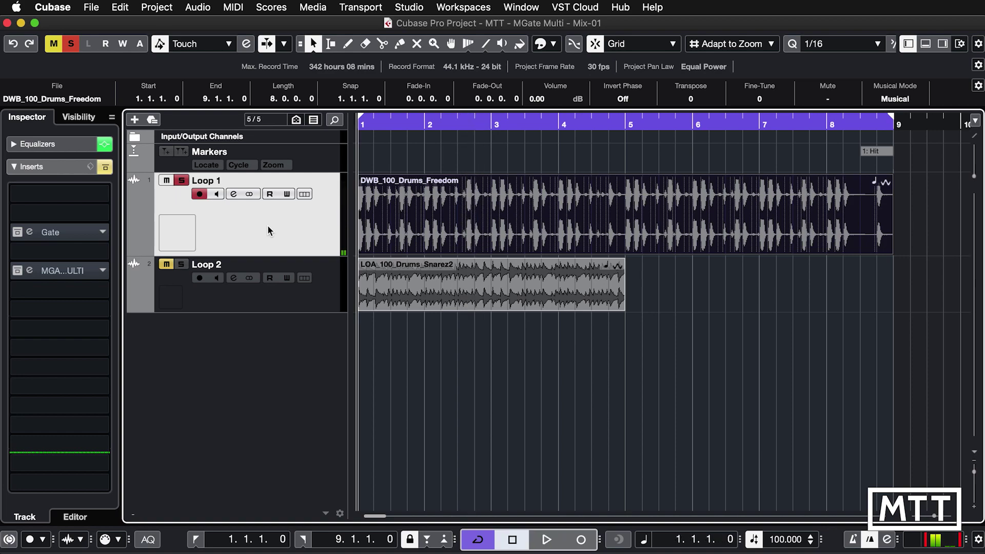
- Open Loop 1's Gate editor over the arrangement, switch the gate on and play the loop
left_click(30, 233)
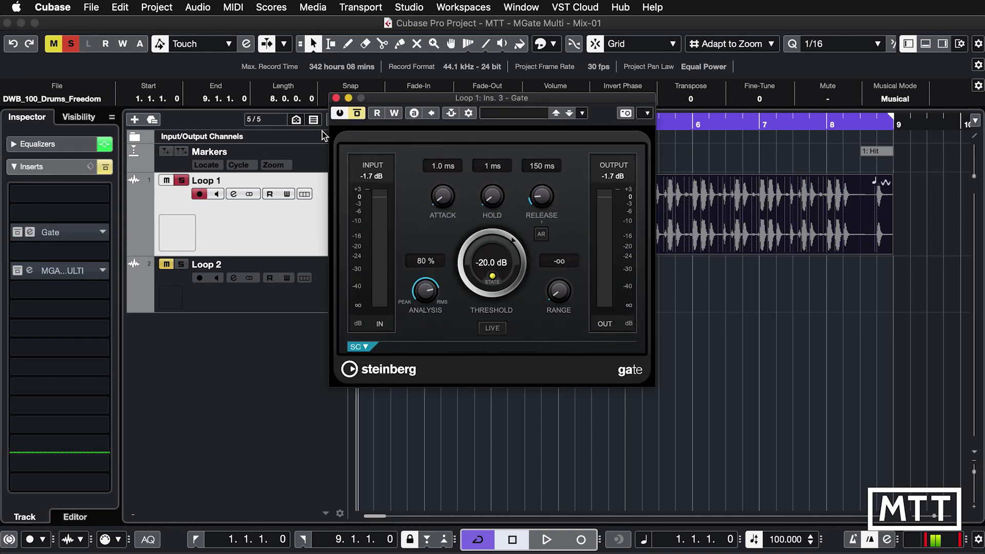
left_click_drag(380, 100, 417, 222)
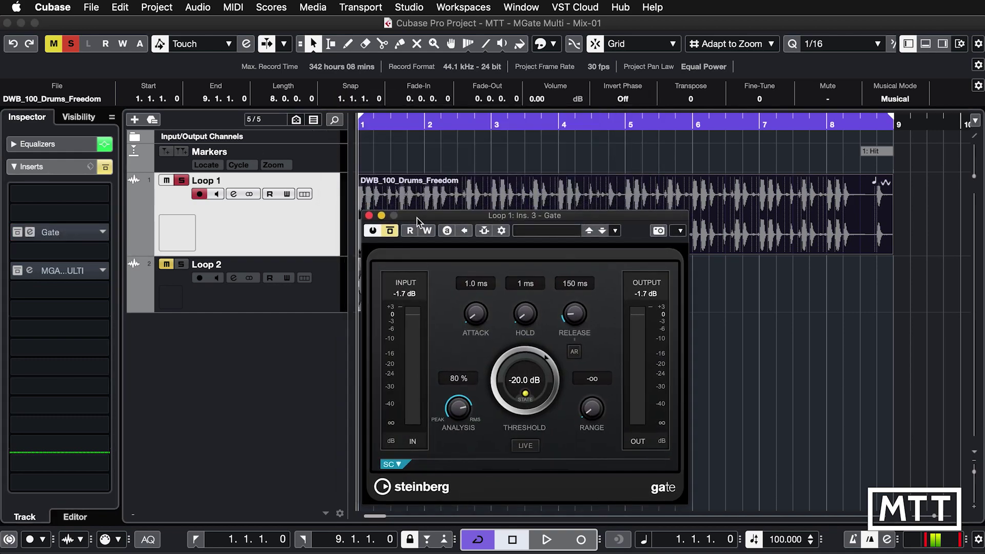
left_click(391, 235)
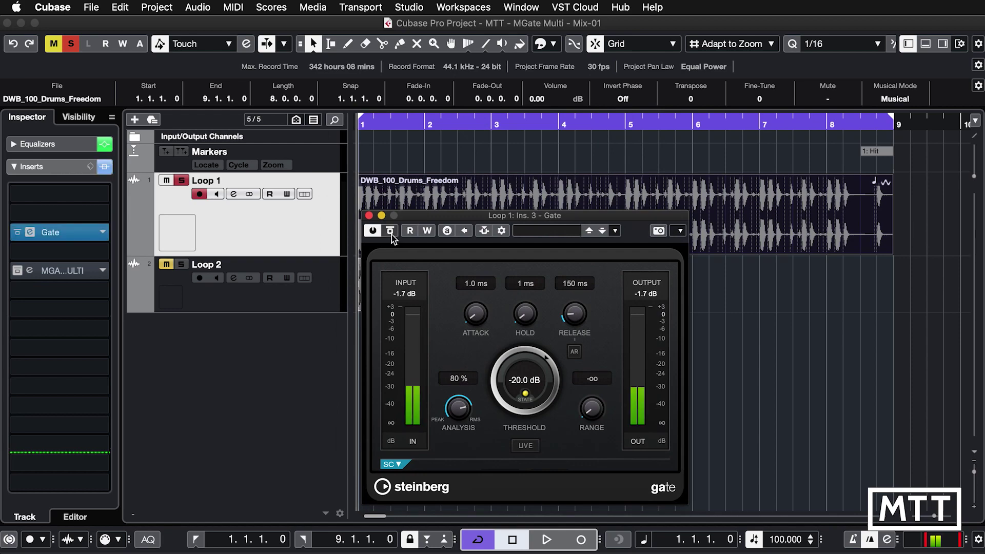
key("space")
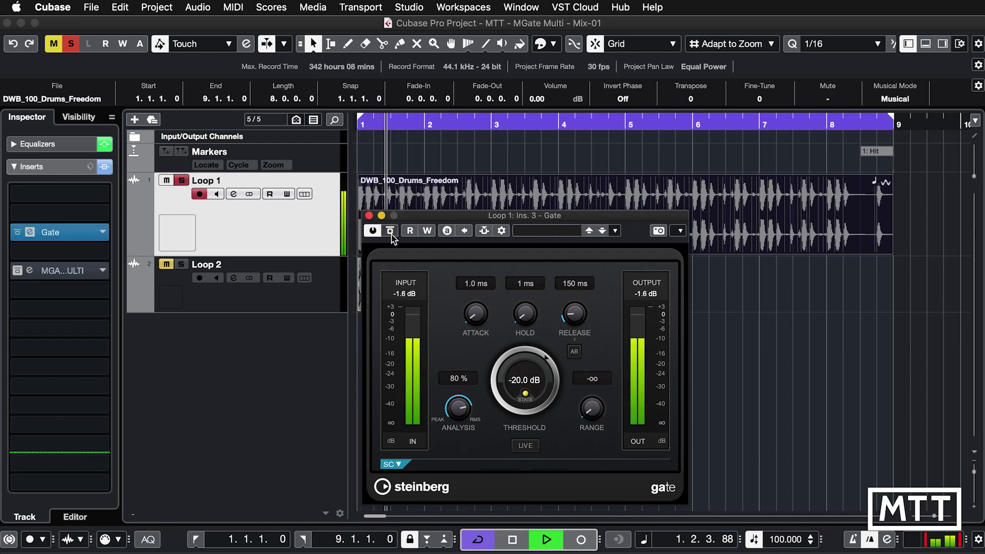
key("space")
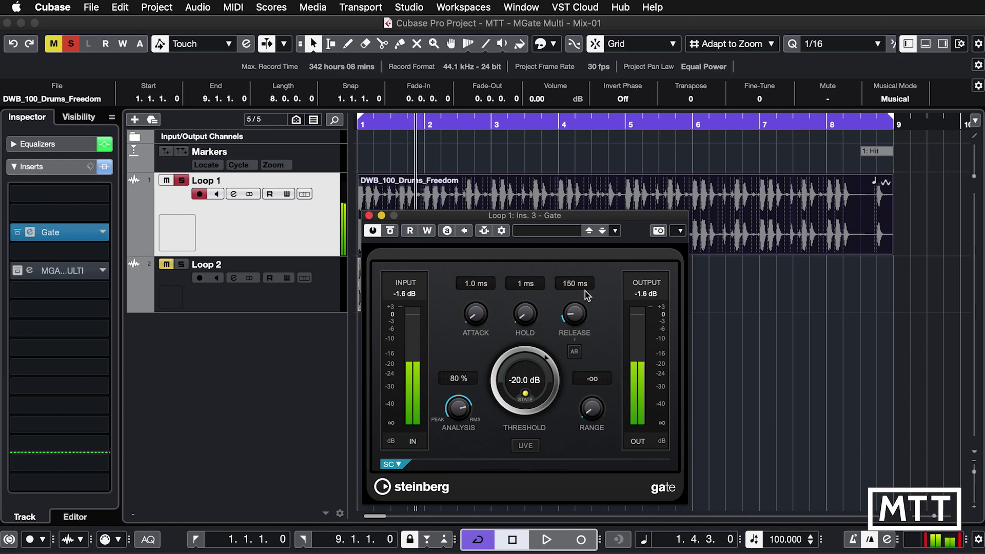
- Replay the loop from the start, then bypass the Gate and hear the dry loop
key("Home")
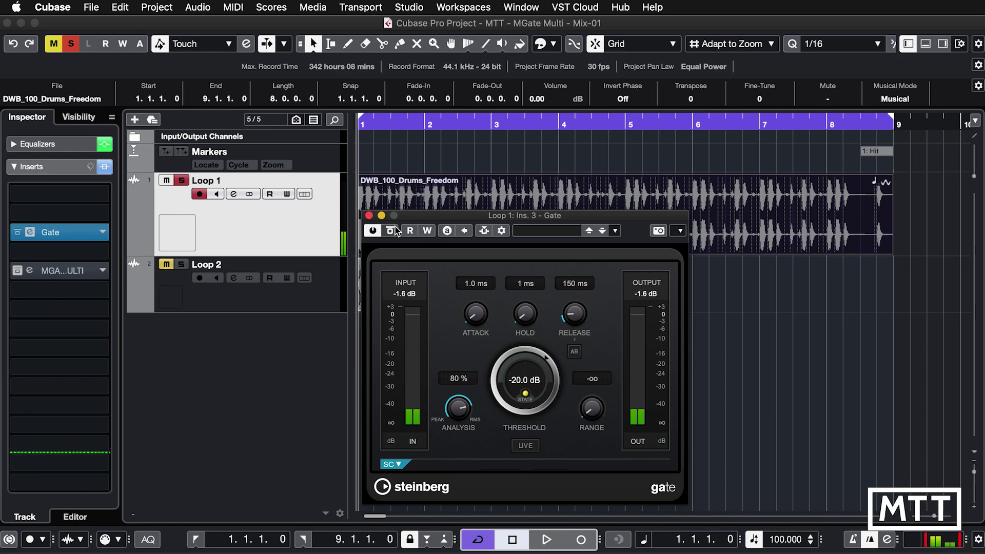
key("space")
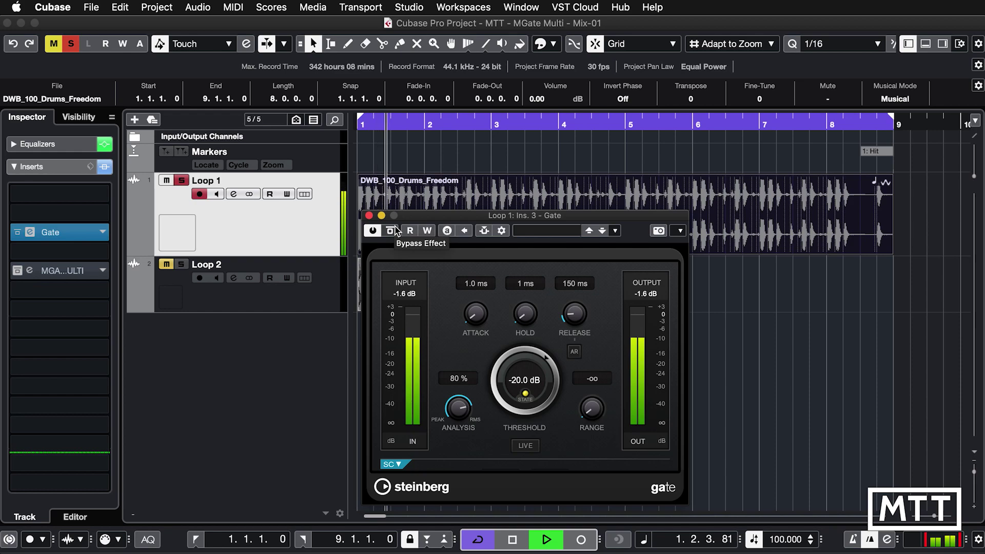
key("space")
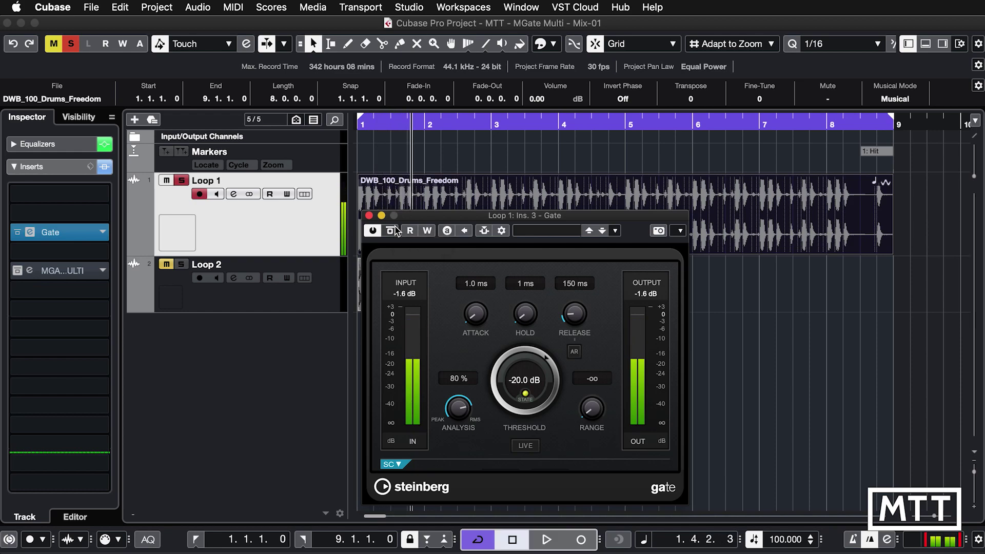
left_click(391, 231)
key("Home")
key("space")
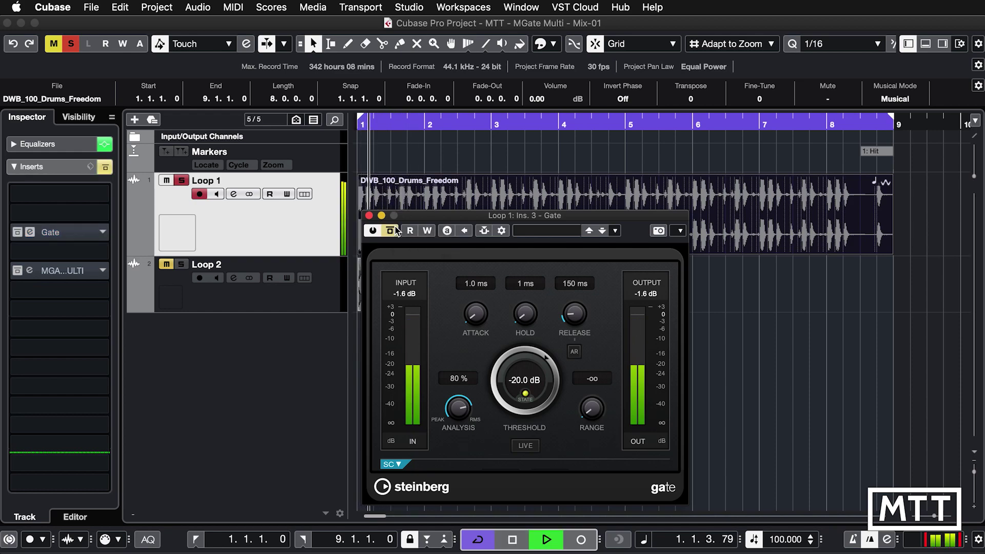
key("space")
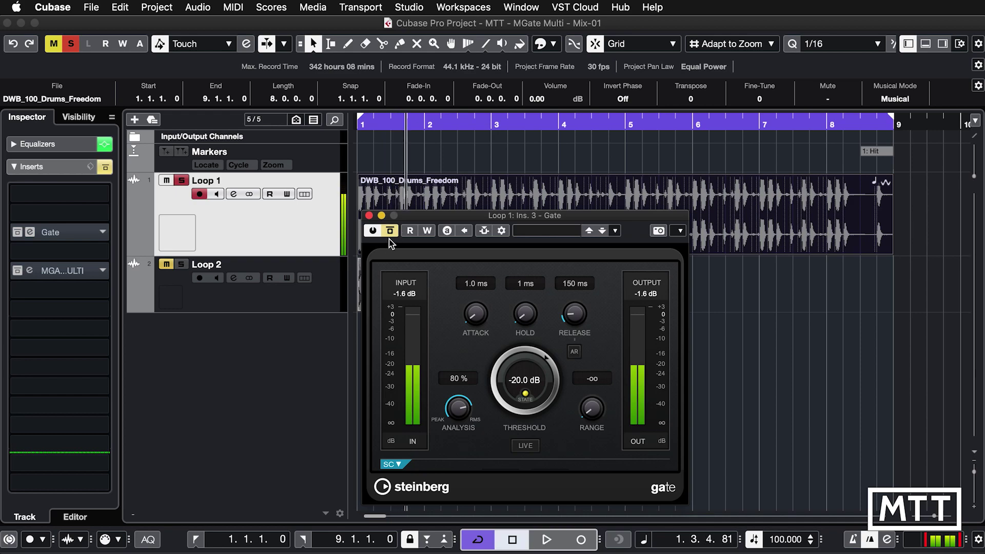
- Re-enable the Gate on Loop 1 and nudge its threshold, keeping it at -20.0 dB
left_click(391, 231)
left_click_drag(419, 216, 420, 206)
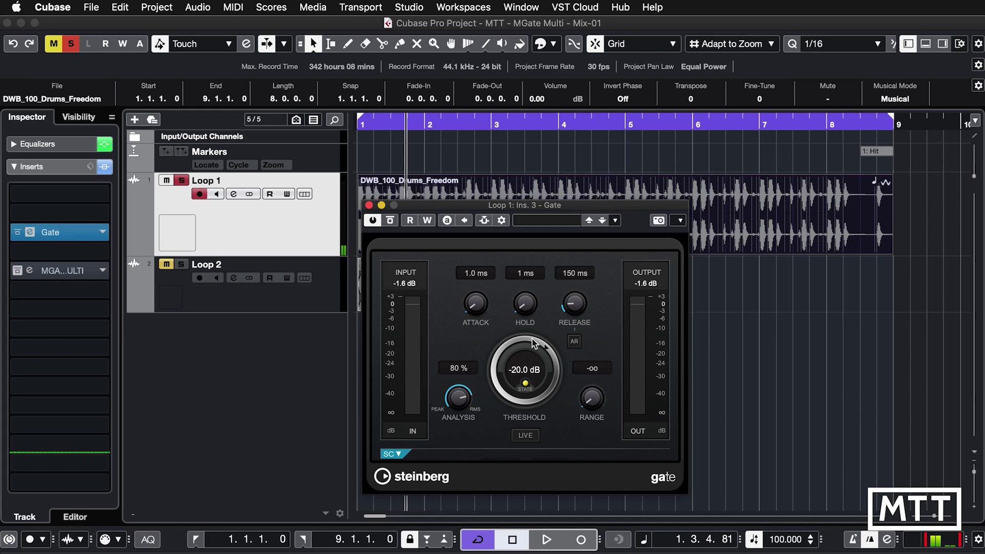
mouse_move(545, 351)
left_mouse_down()
mouse_move(550, 357)
mouse_move(543, 348)
left_mouse_up()
left_click_drag(436, 211, 437, 215)
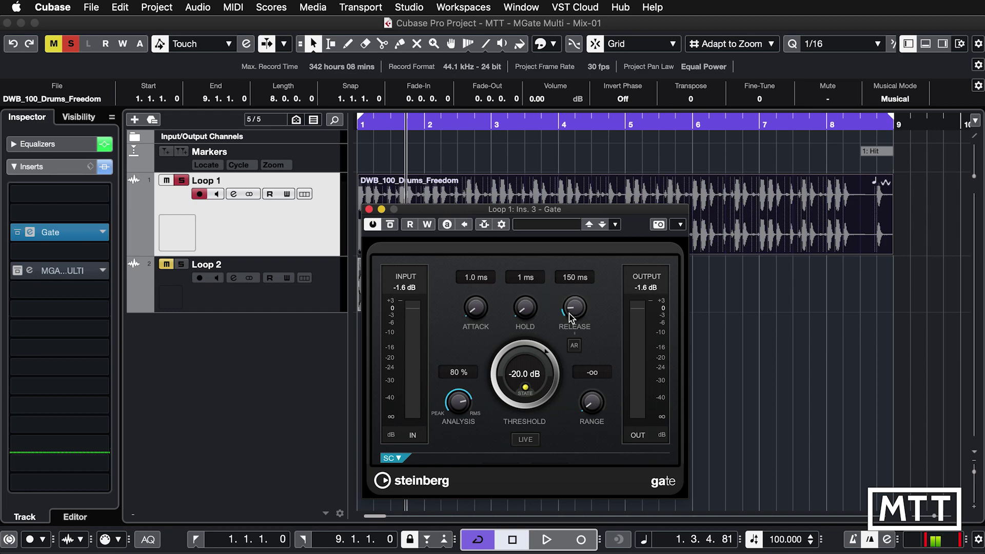
key("space")
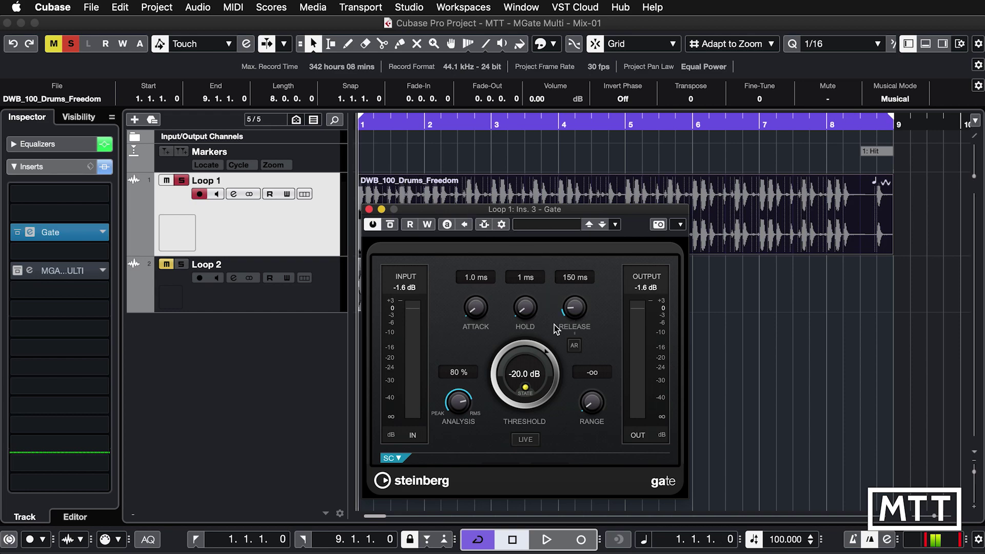
- Set the Gate release to 234 ms and hold to 0 ms, auditioning the loop
left_click_drag(572, 310, 580, 257)
key("space")
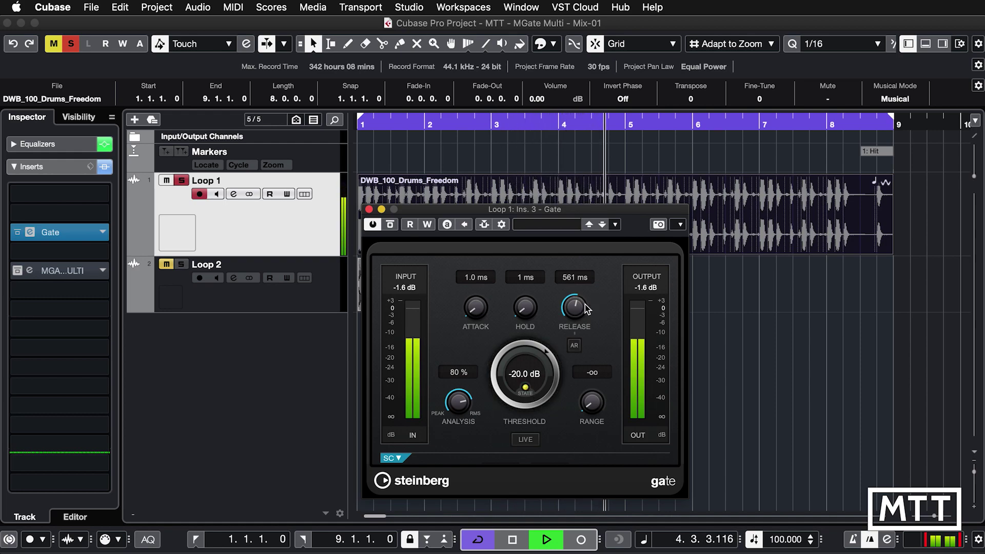
key("space")
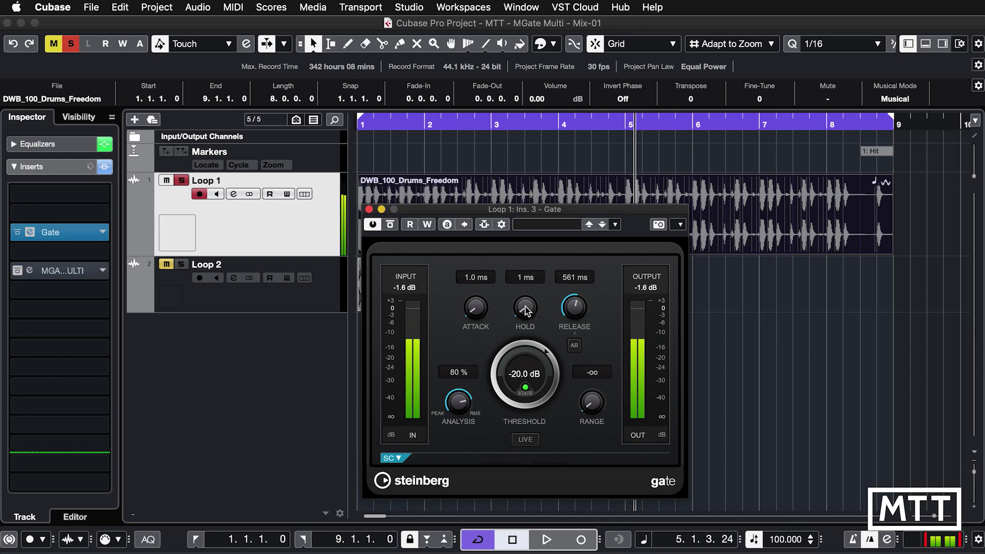
scroll(535, 309, "down", 1)
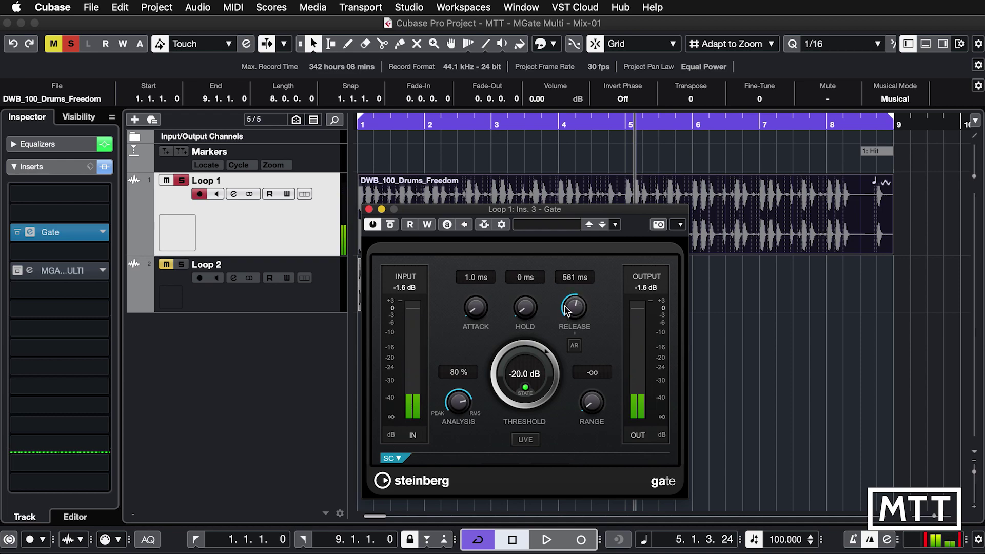
left_click_drag(575, 307, 568, 354)
scroll(575, 307, "down", 2)
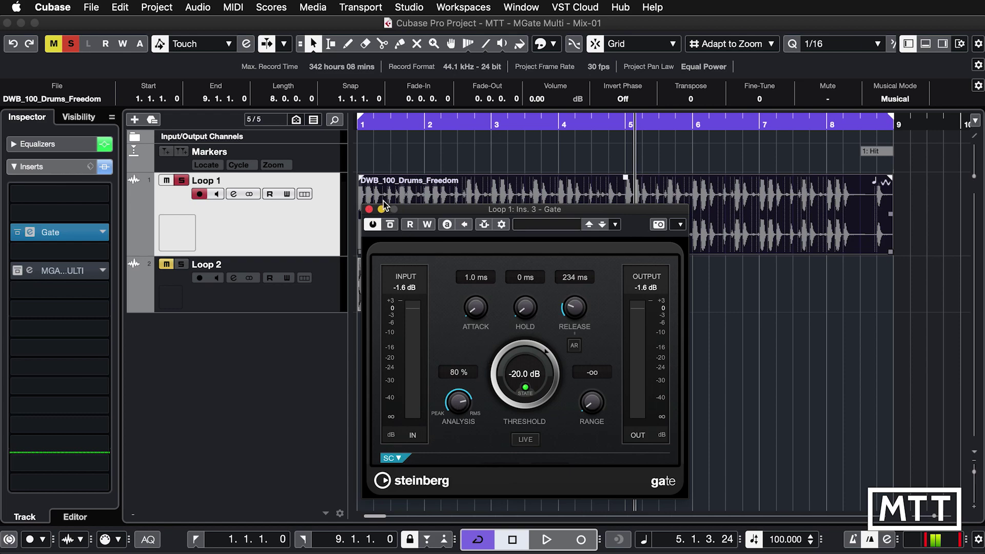
- Bypass the Gate, audition the ungated loop from bar 1, then close the Gate editor
key("Home")
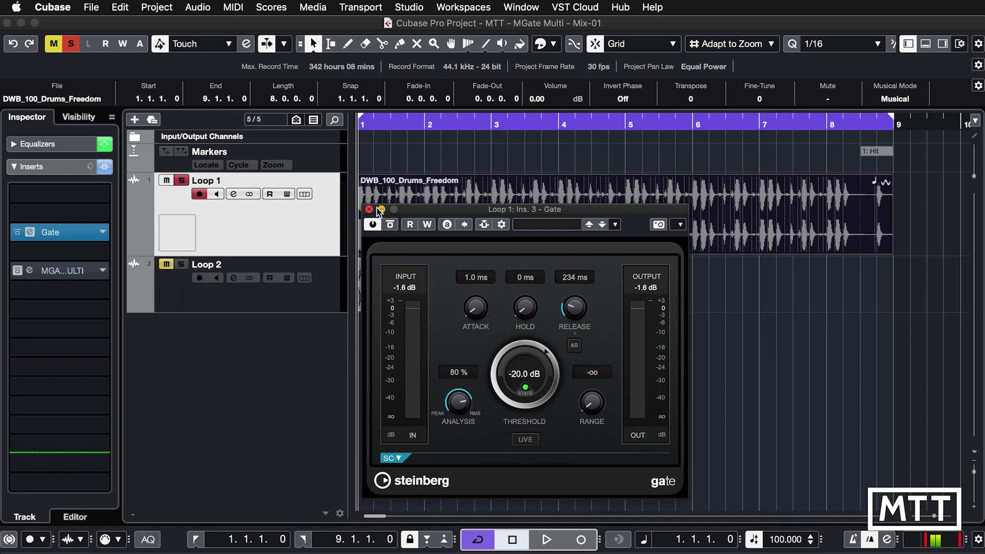
left_click(390, 224)
key("space")
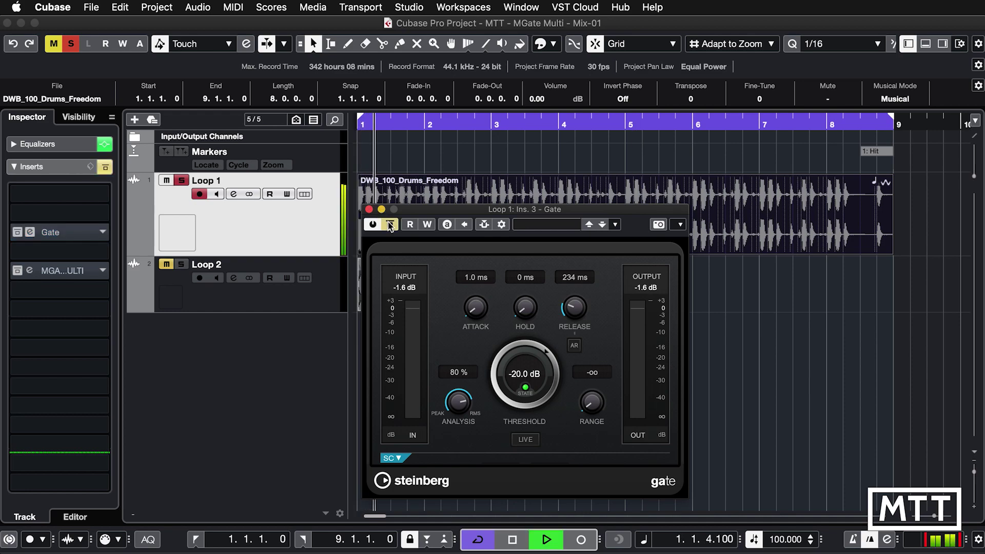
key("space")
left_click(382, 199)
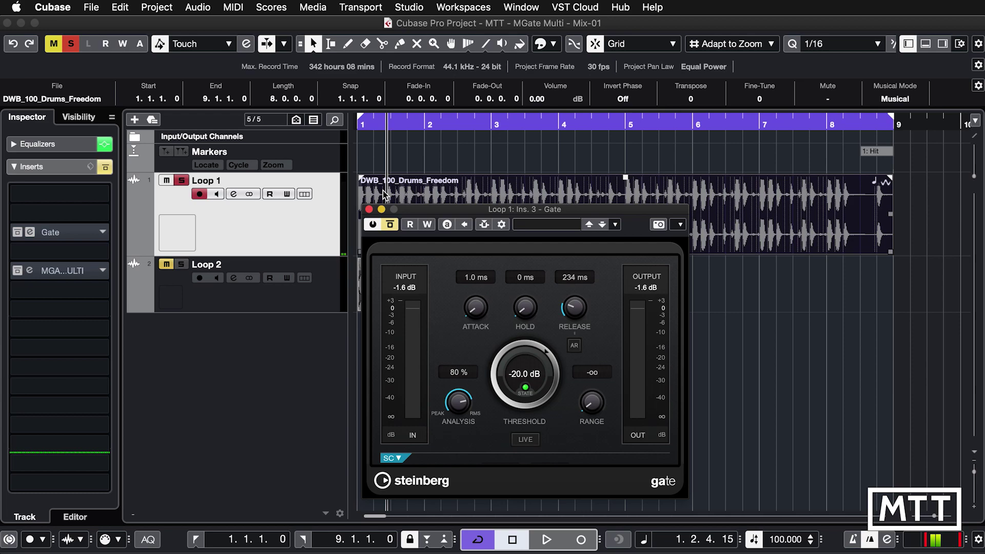
left_click(369, 210)
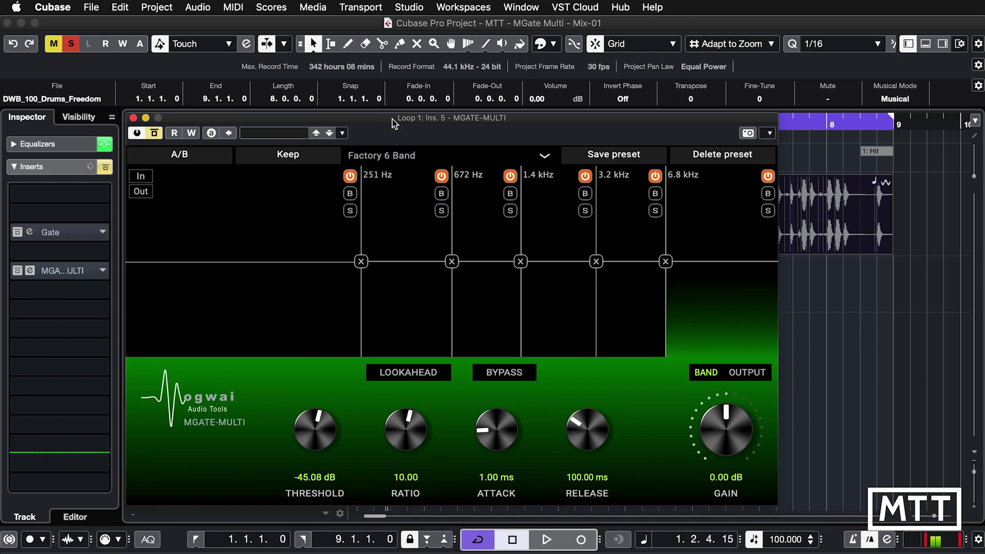
- Reposition the MGate-Multi editor and load its Factory 6 Band preset
left_click_drag(393, 121, 432, 87)
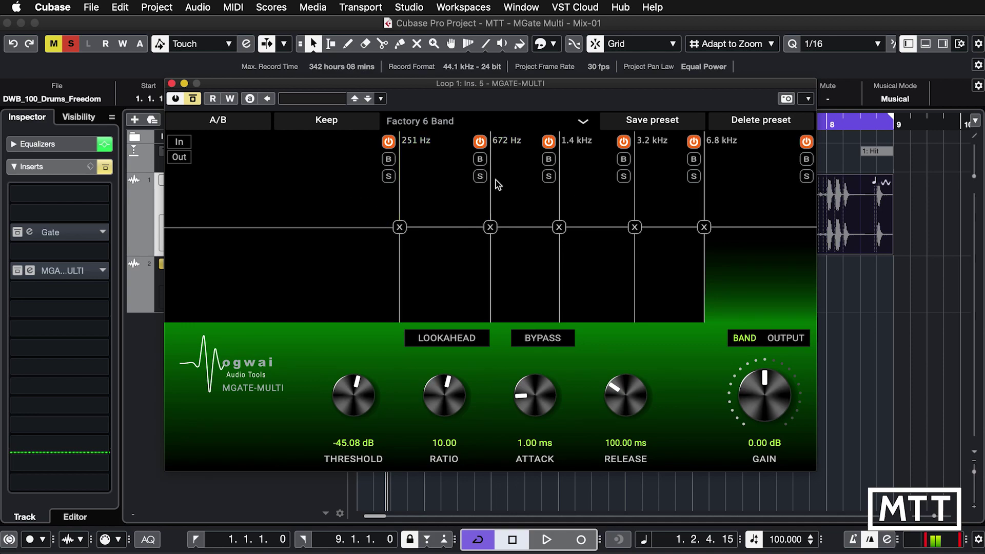
left_click(586, 118)
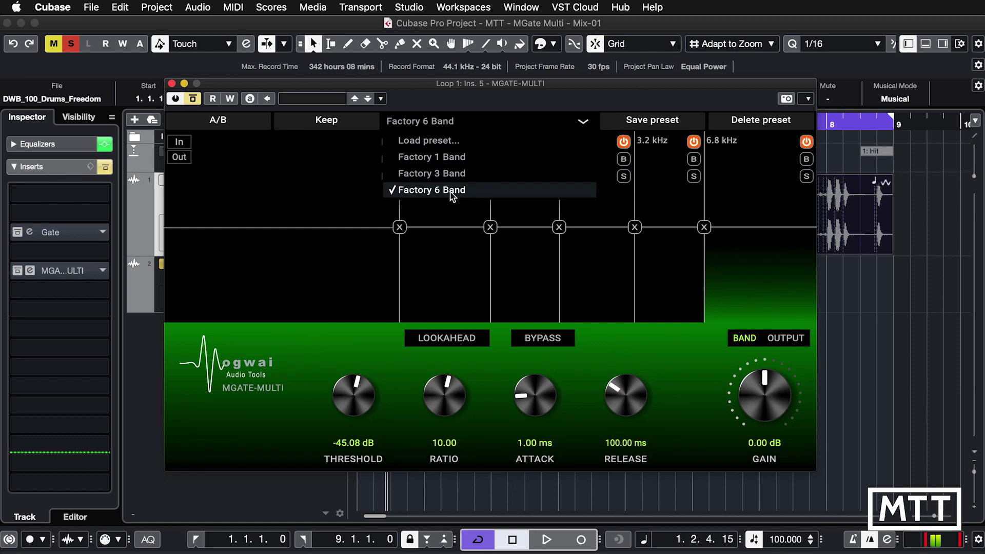
left_click(431, 190)
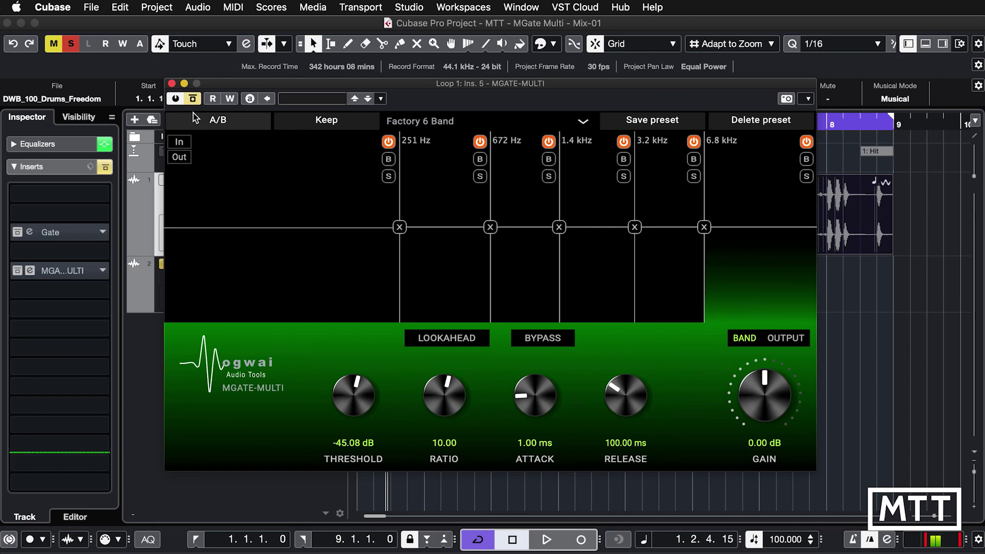
- Switch MGate-Multi on and audition the loop from the start
left_click(192, 99)
key("space")
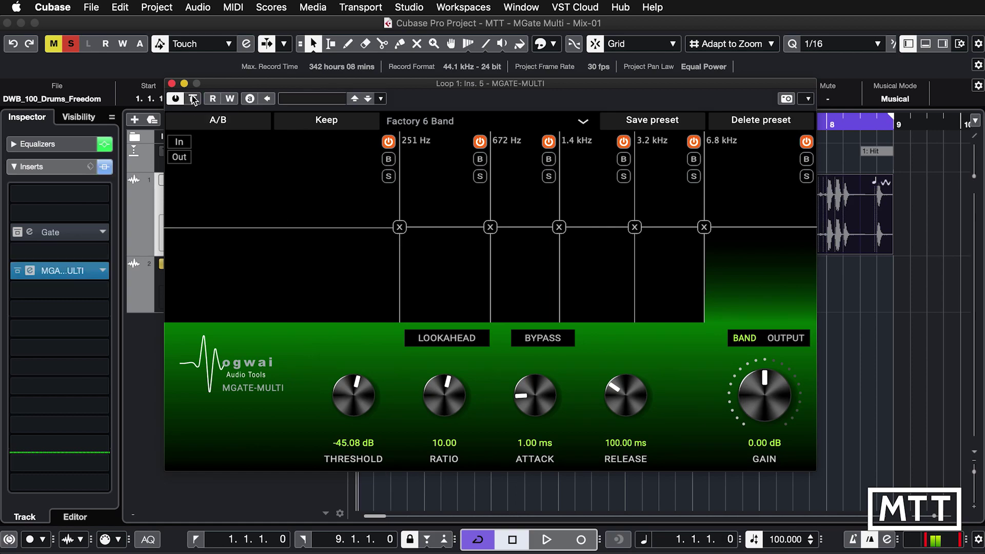
key("space")
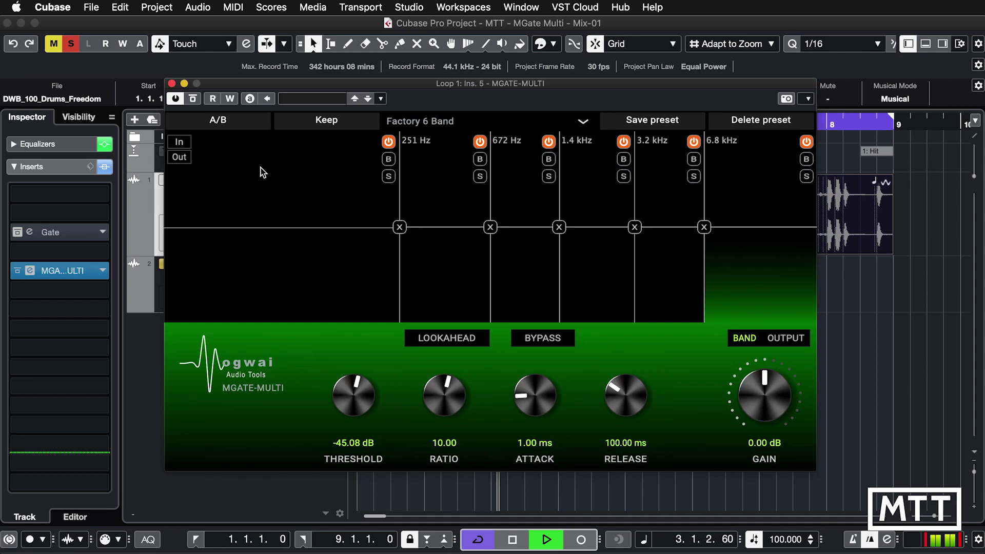
key("space")
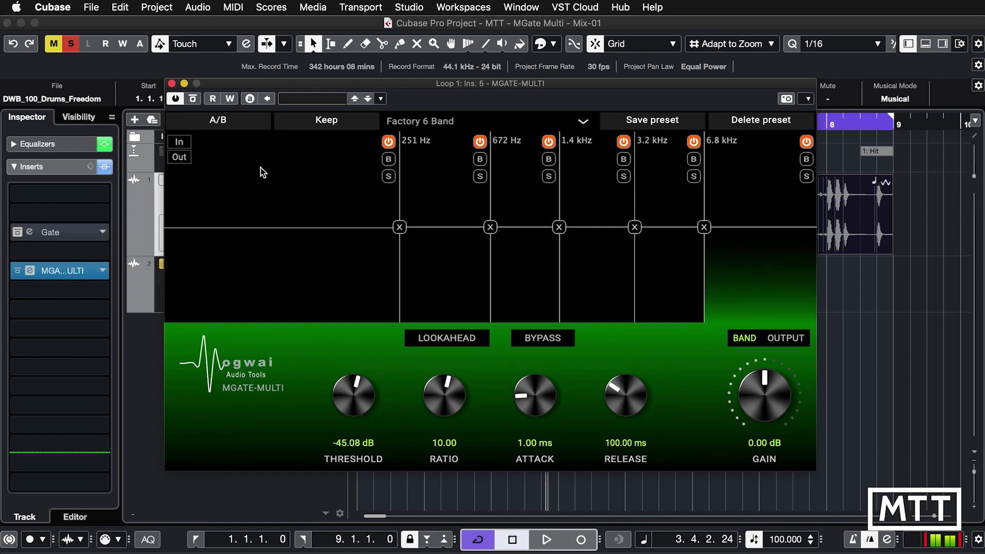
- Step through the bands from the upper bands down to the lowest one below 251 Hz
left_click(663, 272)
left_click(595, 270)
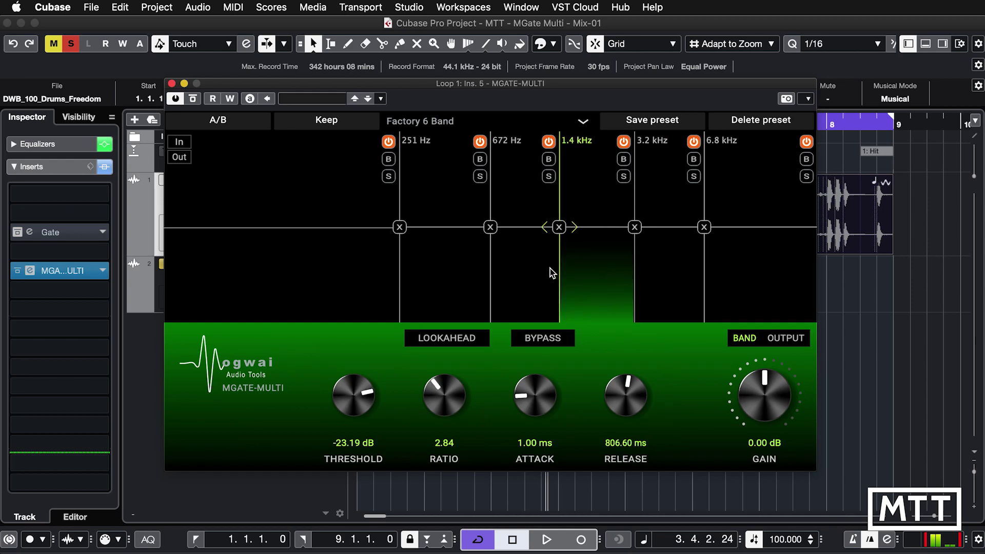
left_click(534, 268)
left_click(410, 270)
left_click(372, 263)
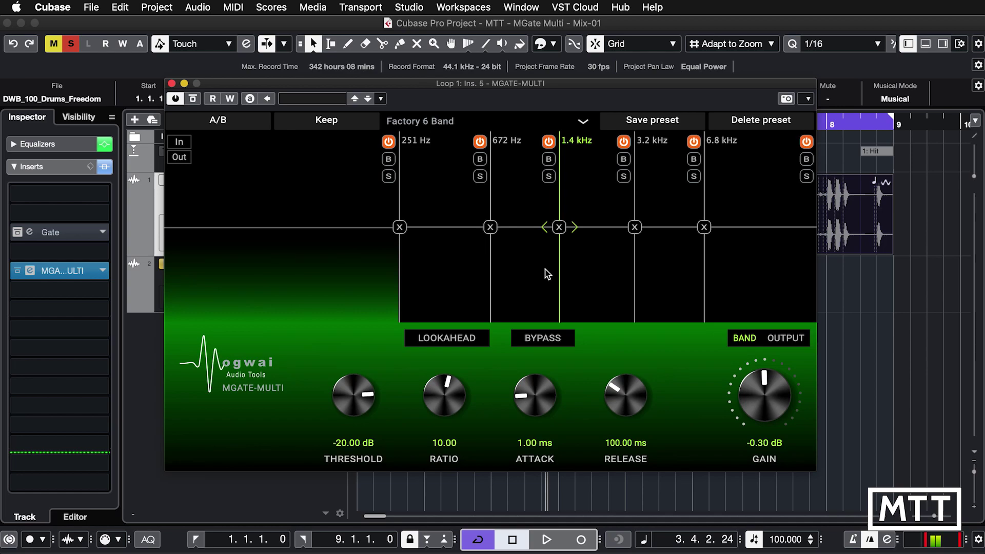
- Play the loop with the 1.4–3.2 kHz band active and shorten its release to 487.15 ms
left_click(584, 276)
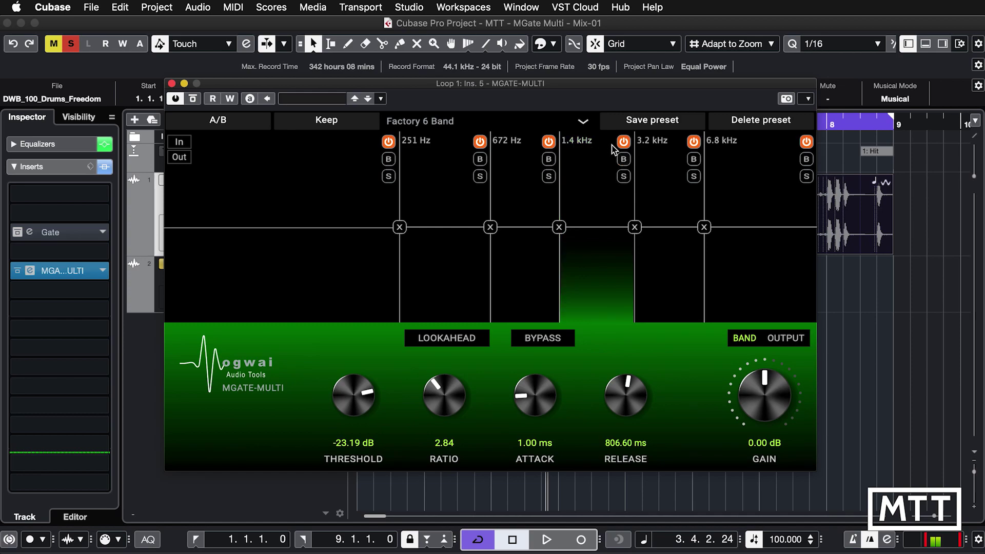
left_click(657, 199)
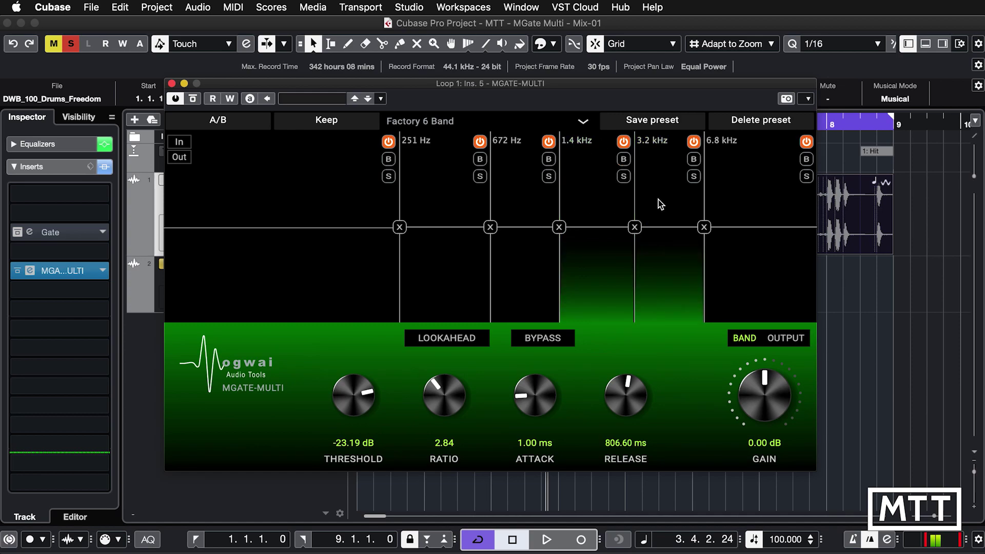
left_click(599, 201)
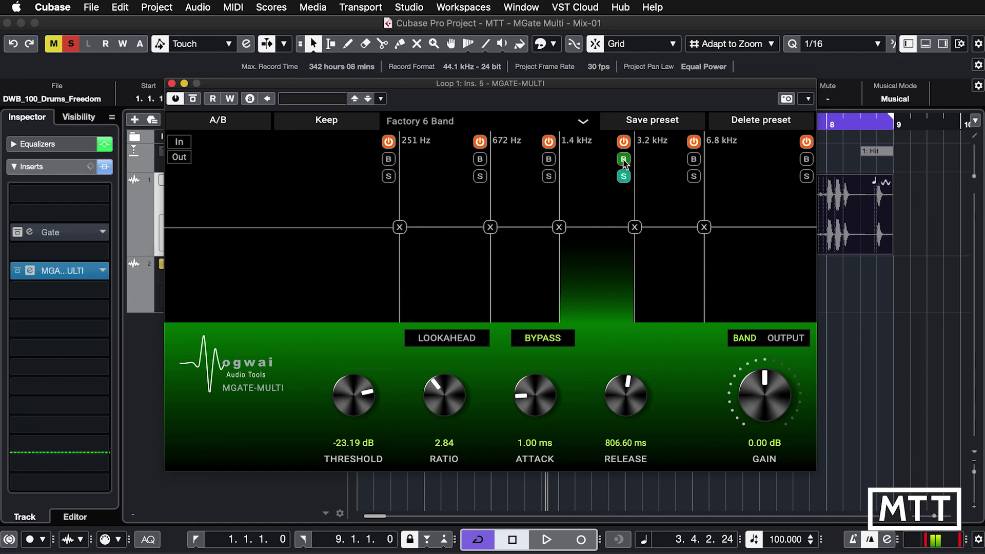
key("period")
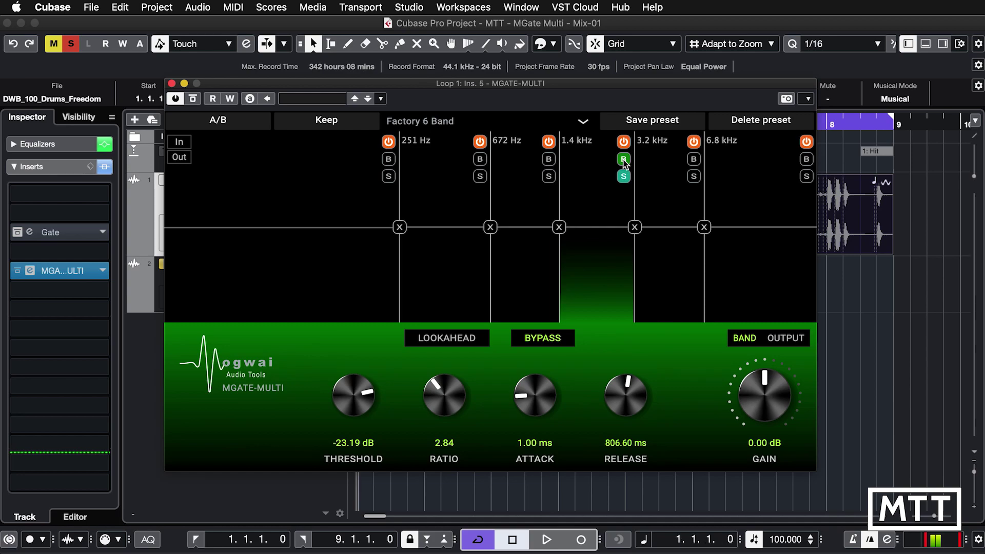
key("space")
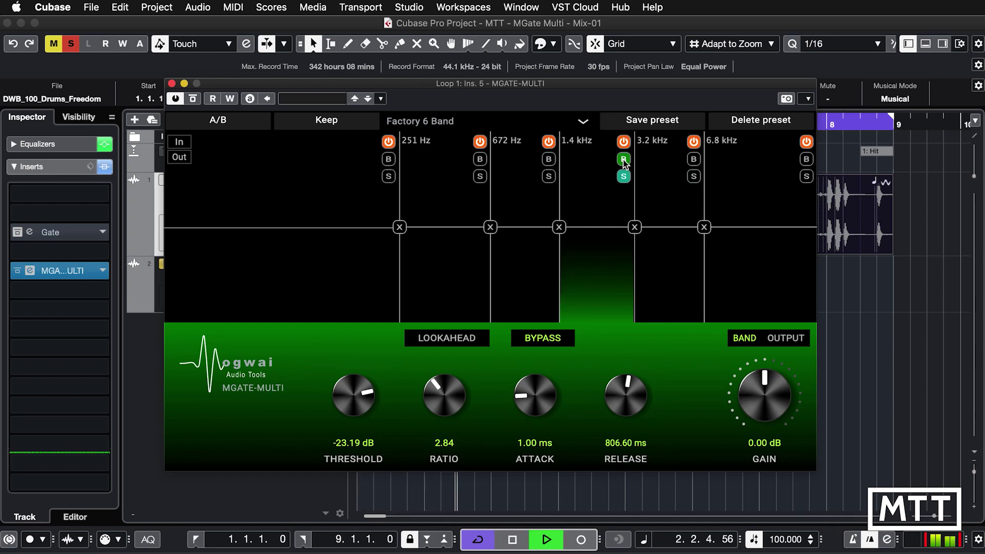
left_click(624, 161)
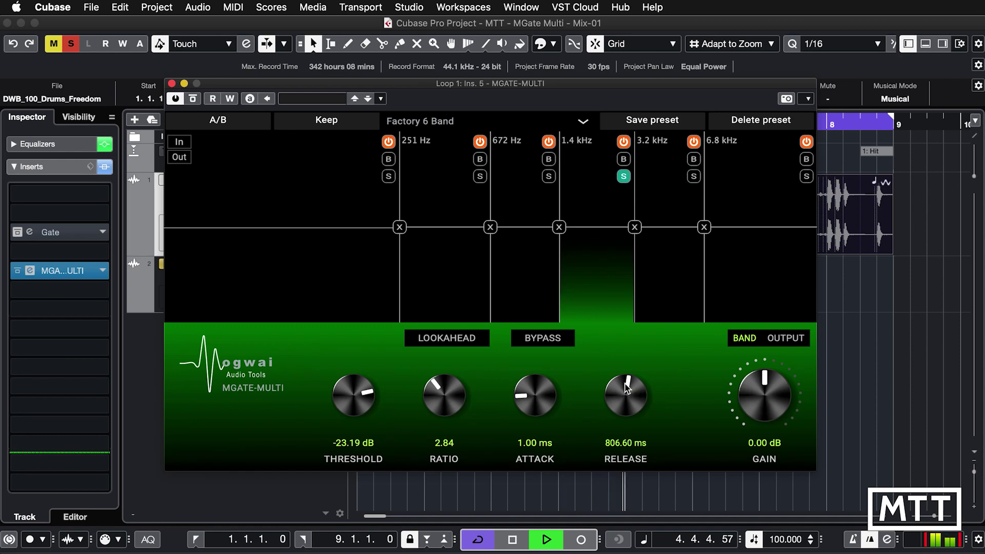
left_click_drag(625, 384, 621, 393)
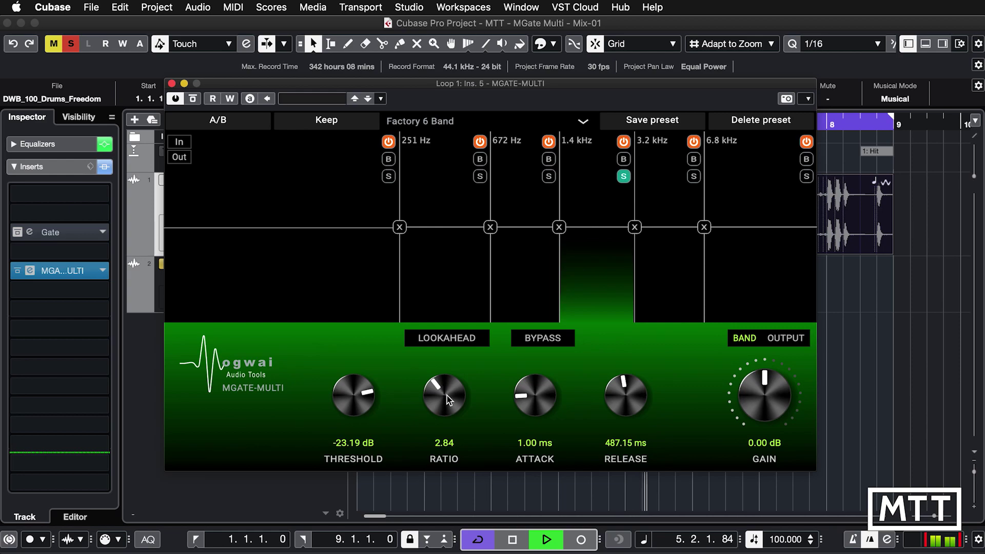
- Sweep the 1.4–3.2 kHz band's ratio to 1.00, past 10, then settle at 2.19
left_click_drag(442, 392, 435, 461)
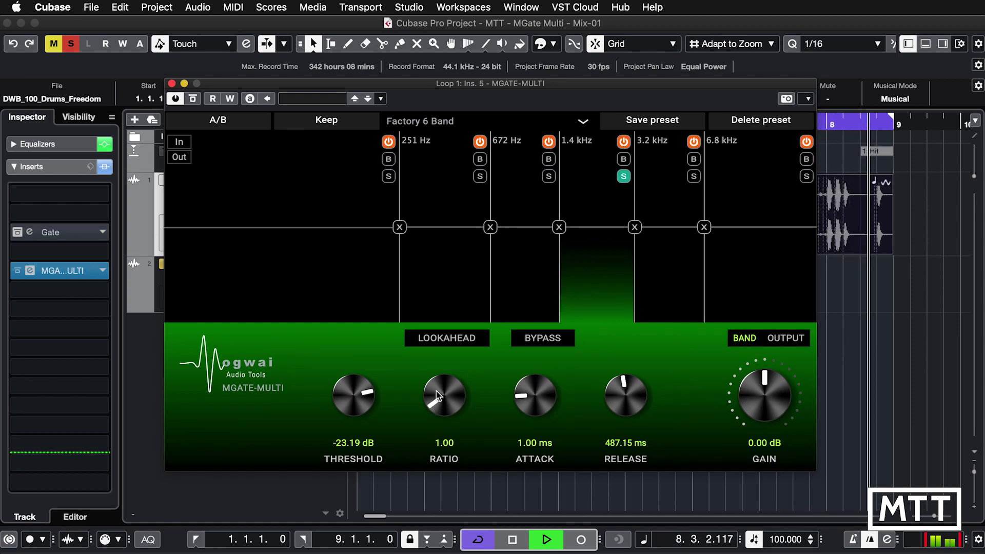
left_click_drag(436, 391, 434, 305)
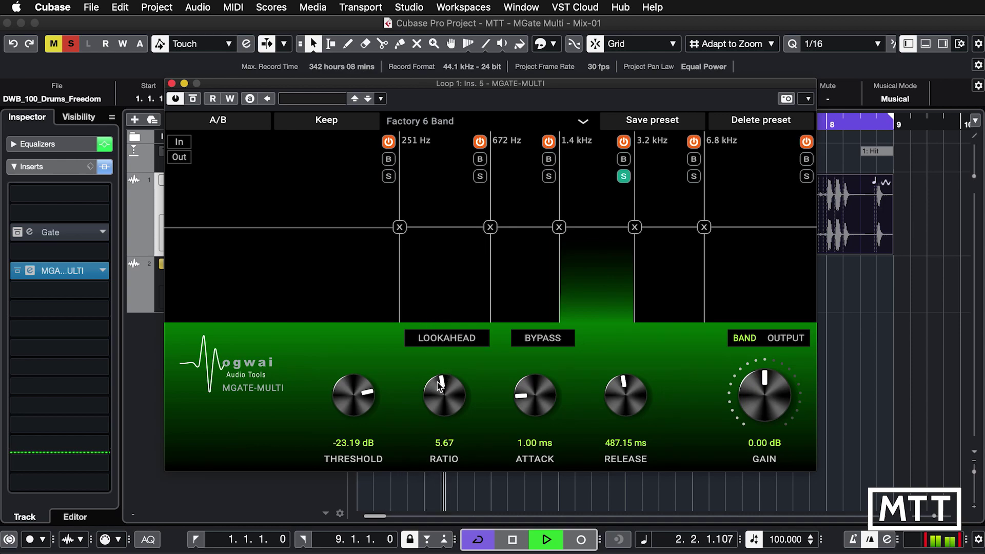
left_click_drag(438, 385, 445, 423)
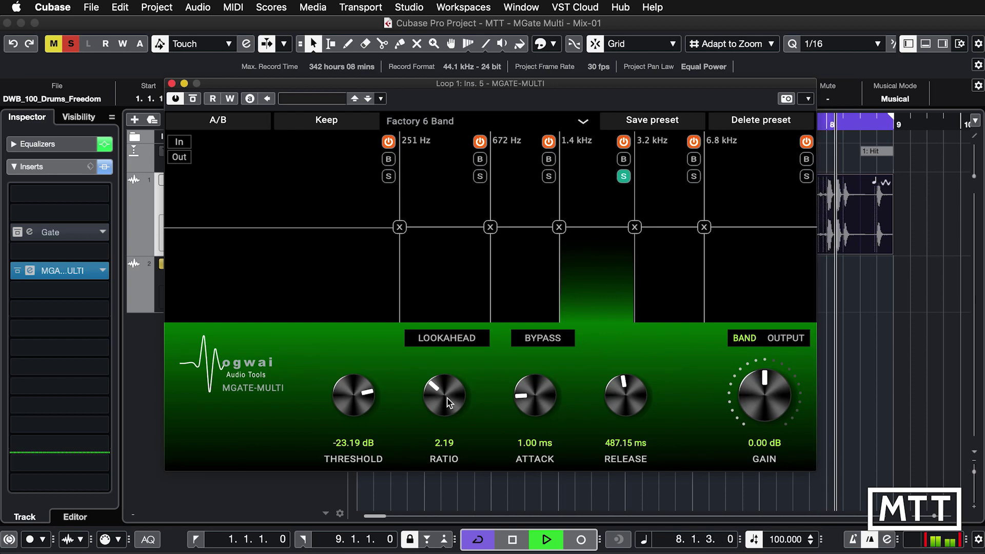
- Unsolo the 1.4–3.2 kHz band, toggle the 3.2–6.8 kHz band's bypass, and set its ratio to 3.28
left_click(622, 177)
left_click(694, 160)
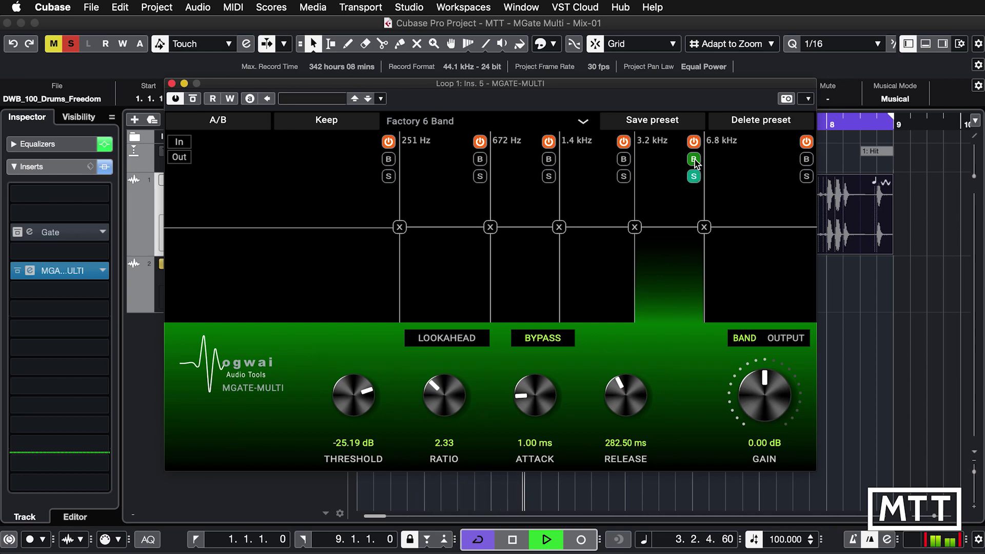
left_click(694, 160)
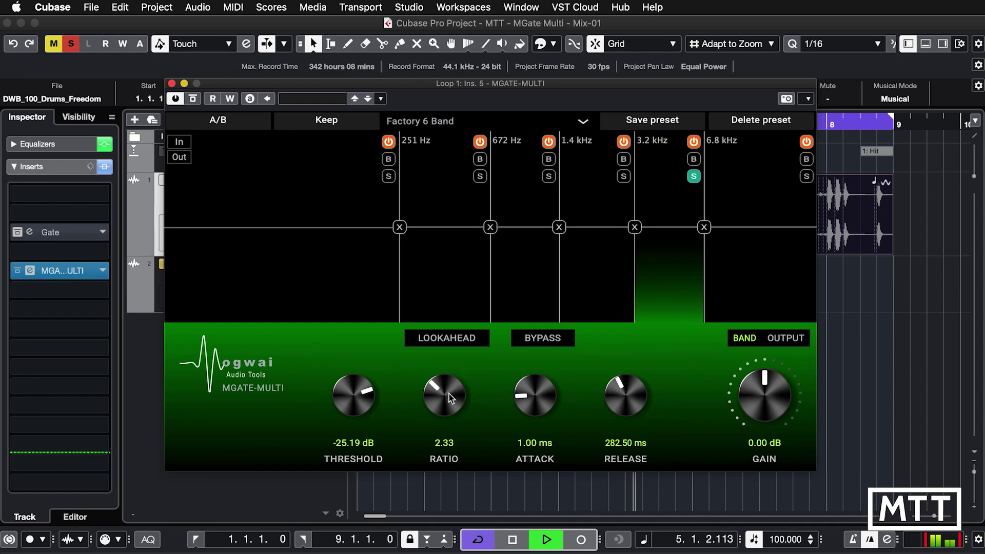
scroll(439, 394, "up", 2)
scroll(440, 393, "up", 2)
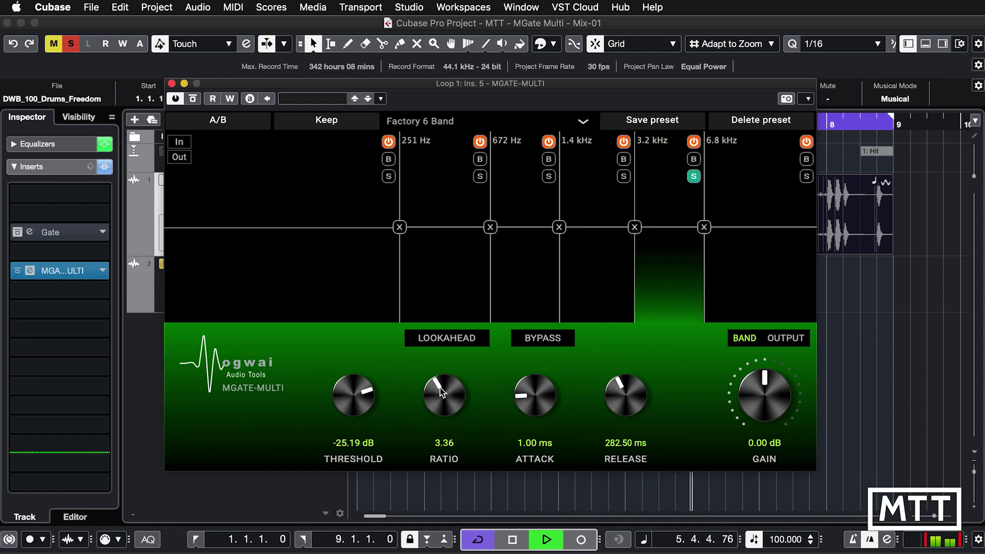
scroll(440, 393, "down", 1)
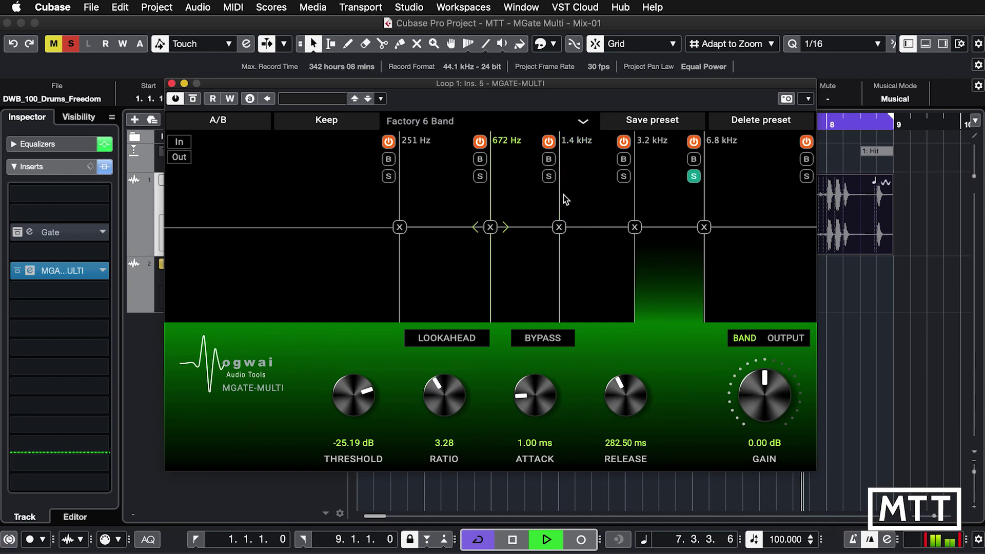
- Bypass the 672 Hz–1.4 kHz, 251–672 Hz, lowest and top bands, and unsolo 3.2–6.8 kHz
left_click(548, 159)
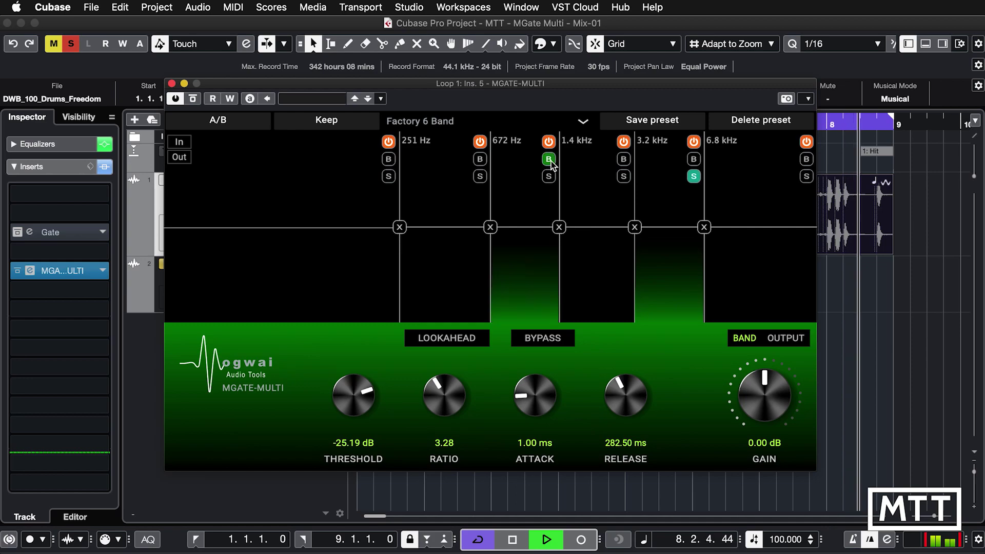
left_click(479, 159)
left_click(388, 159)
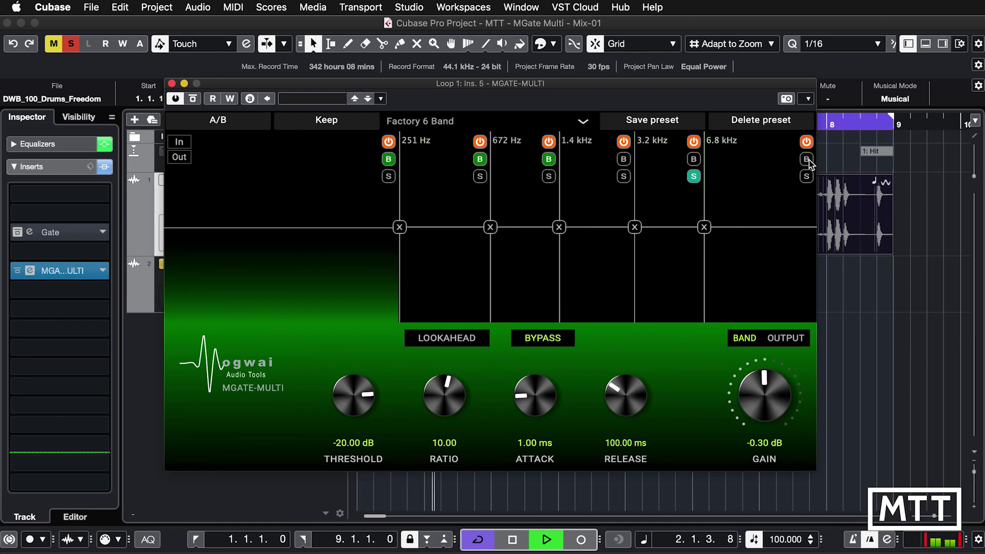
left_click(806, 159)
left_click(694, 176)
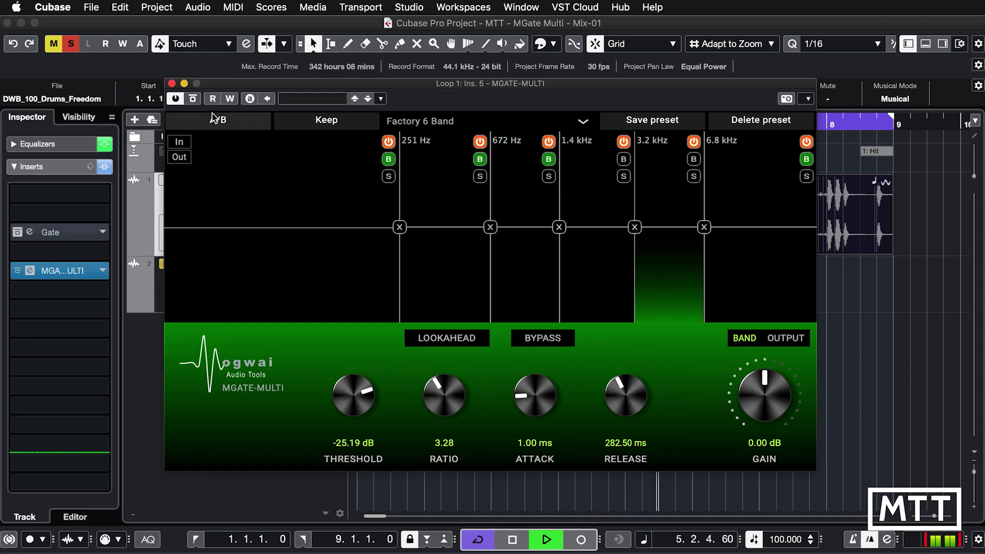
- A/B the whole MGate-Multi plugin off and on, then stop playback
left_click(193, 99)
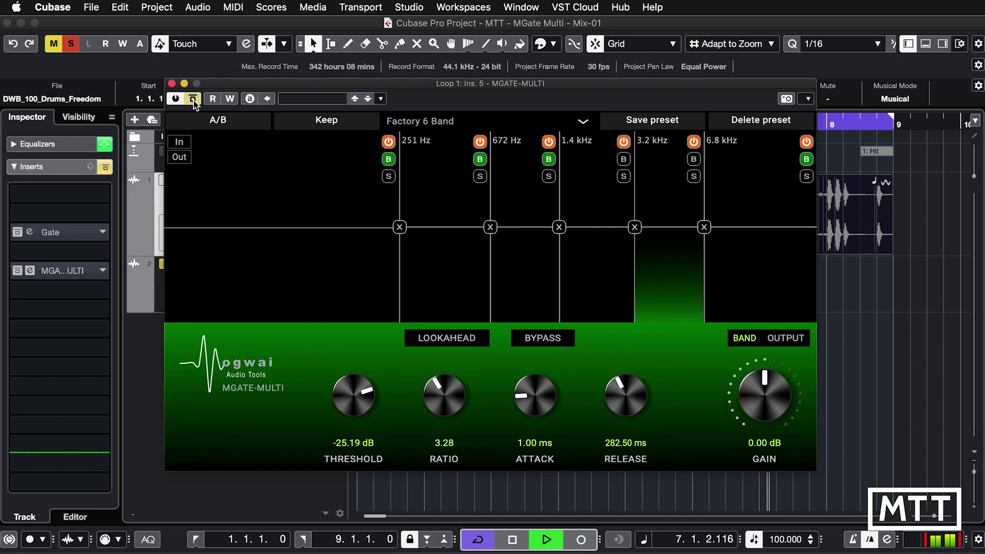
left_click(192, 100)
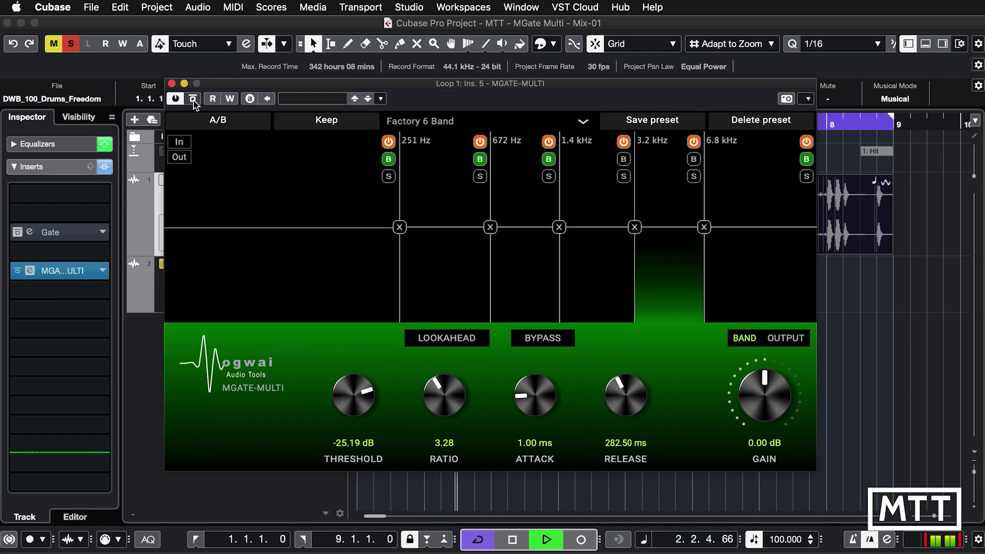
key("space")
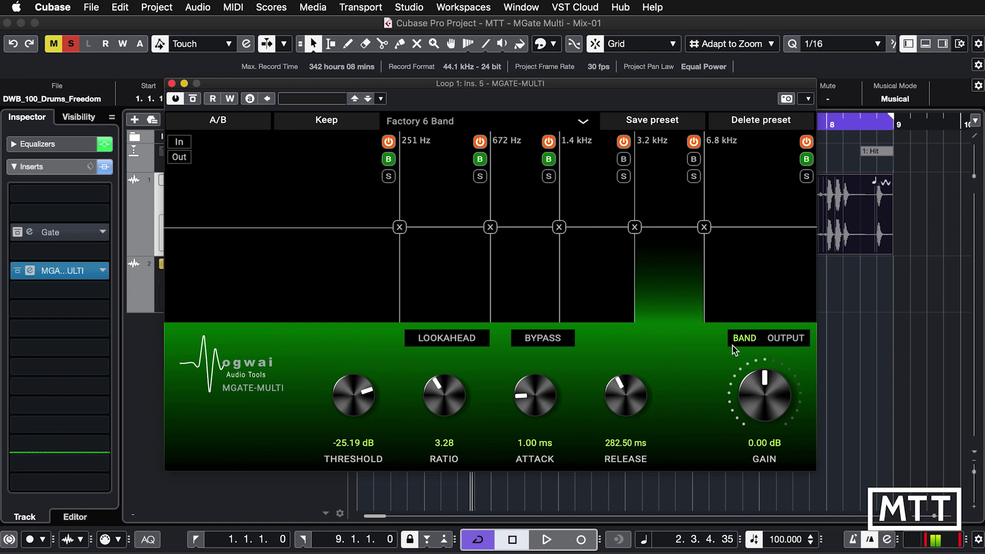
- Un-bypass the band above 6.8 kHz, setting threshold -43.67 dB and gain 7.37 dB during playback
key("space")
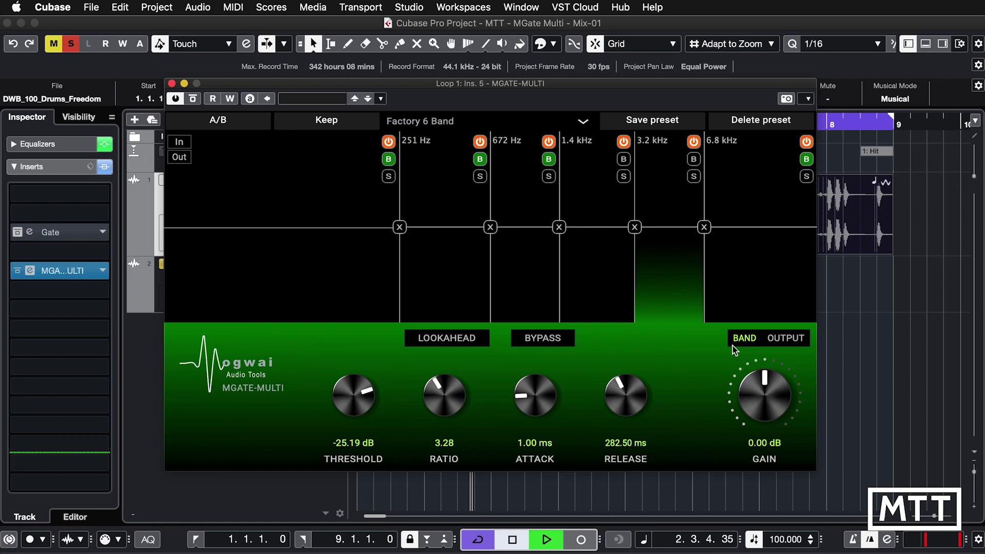
left_click(752, 277)
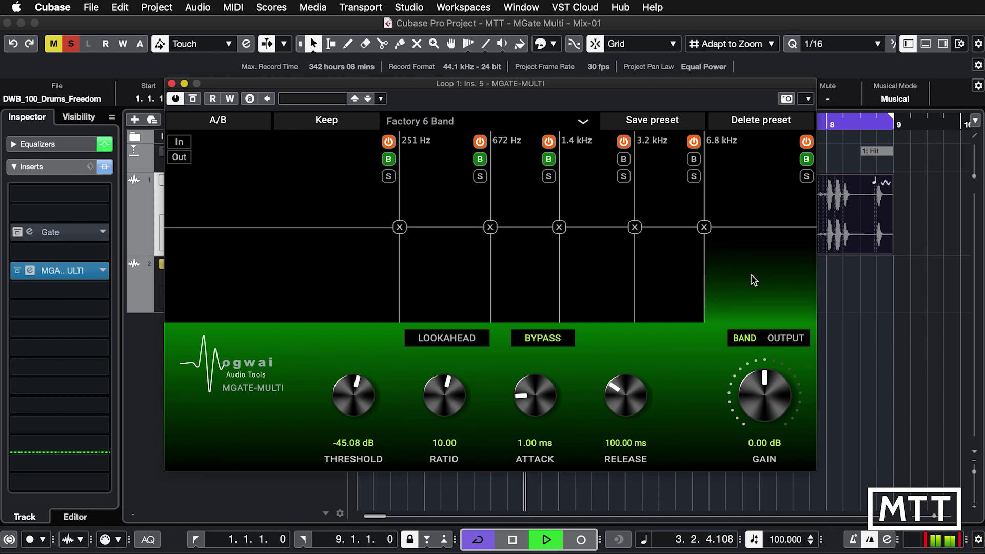
left_click(806, 160)
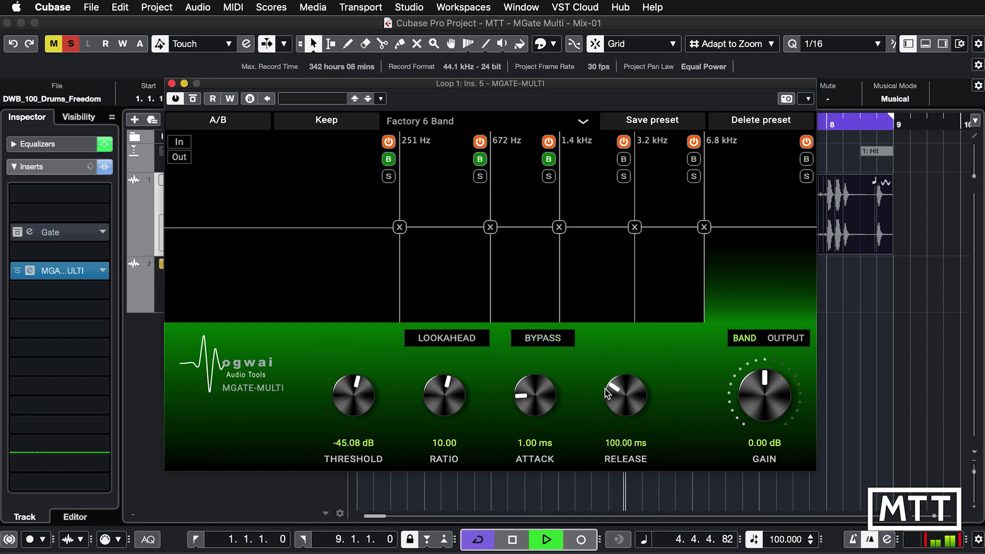
left_click_drag(346, 394, 344, 524)
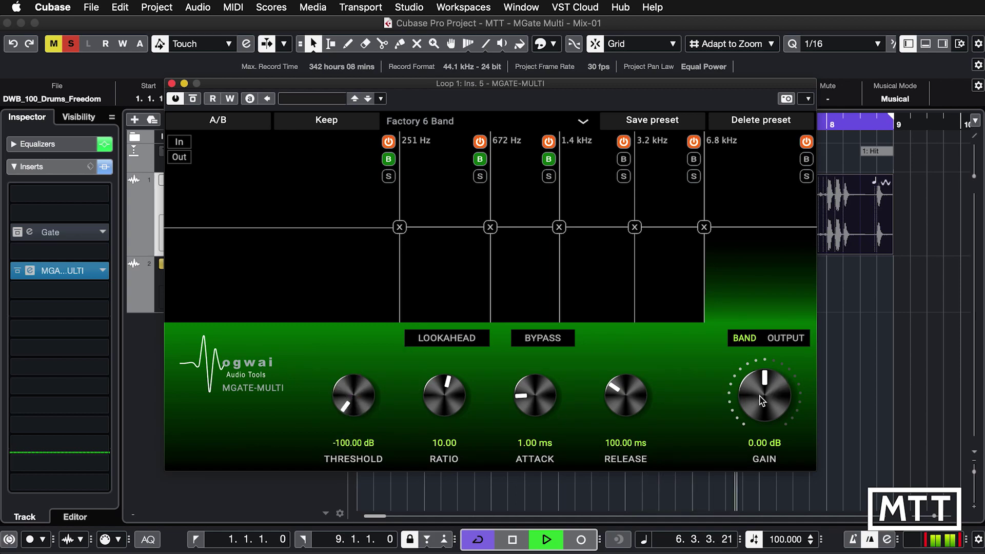
left_click_drag(762, 400, 759, 374)
left_click_drag(350, 393, 353, 319)
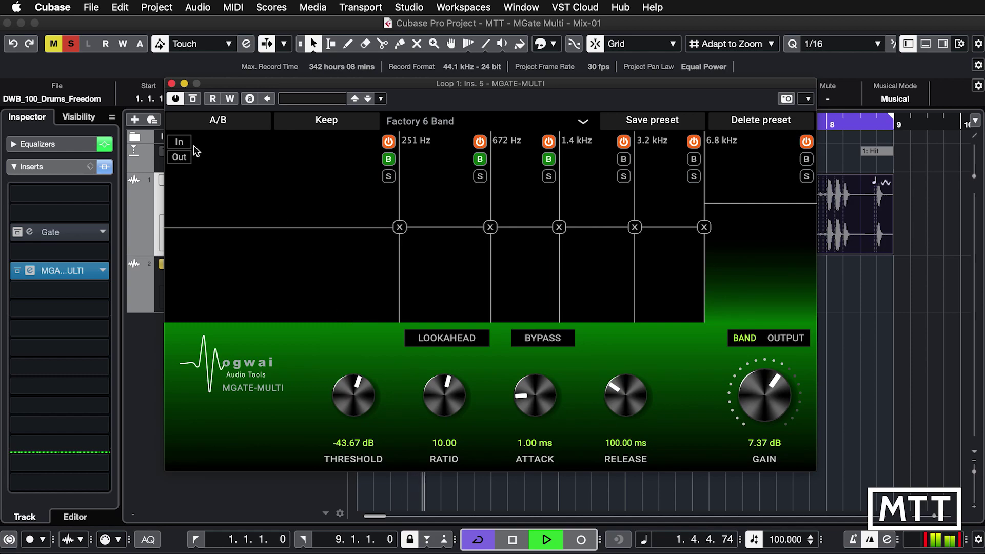
- Switch the MGate-Multi display from the input spectrum to the gate's output spectrum
left_click(180, 143)
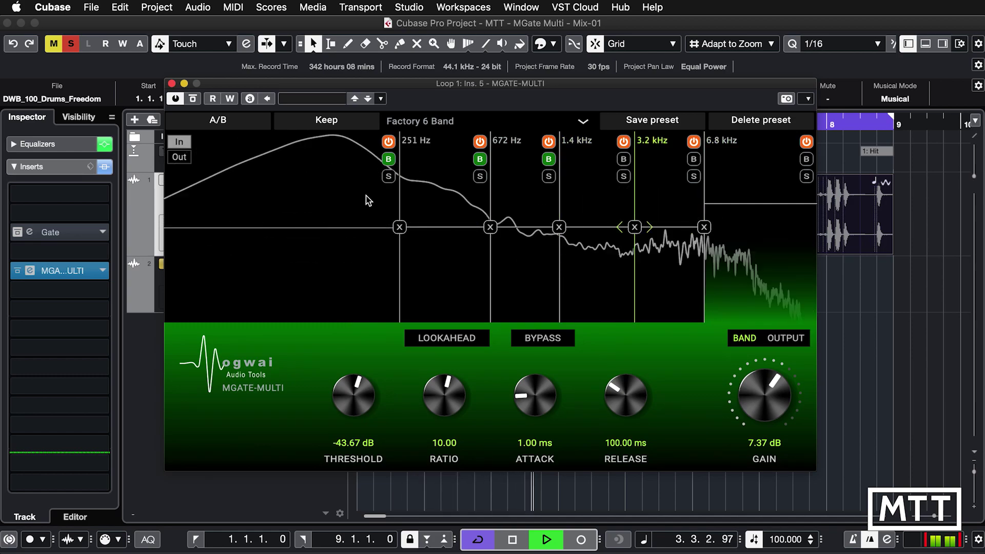
left_click(182, 157)
left_click(182, 157)
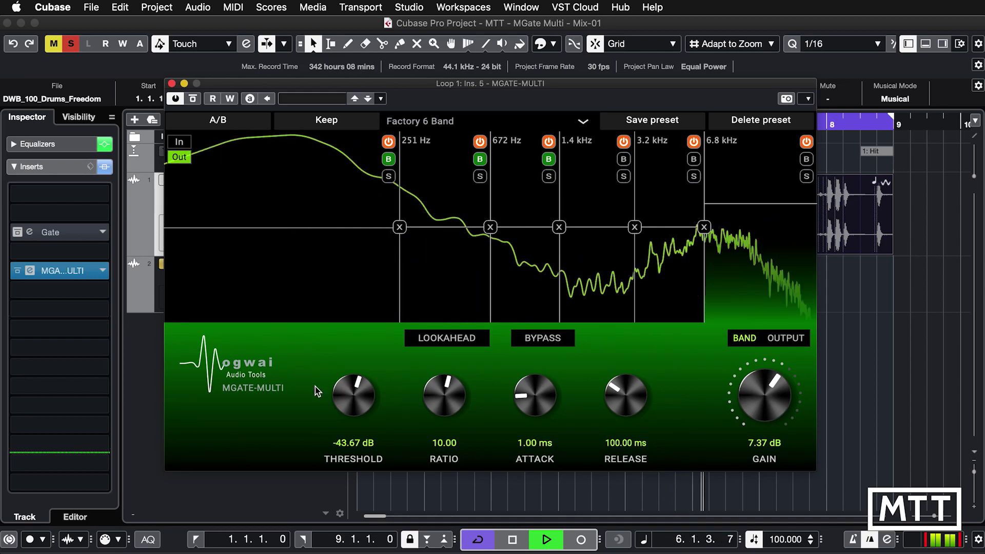
- Pull Loop 1's band threshold down to about -51 dB, then stop playback
left_click_drag(354, 385, 356, 352)
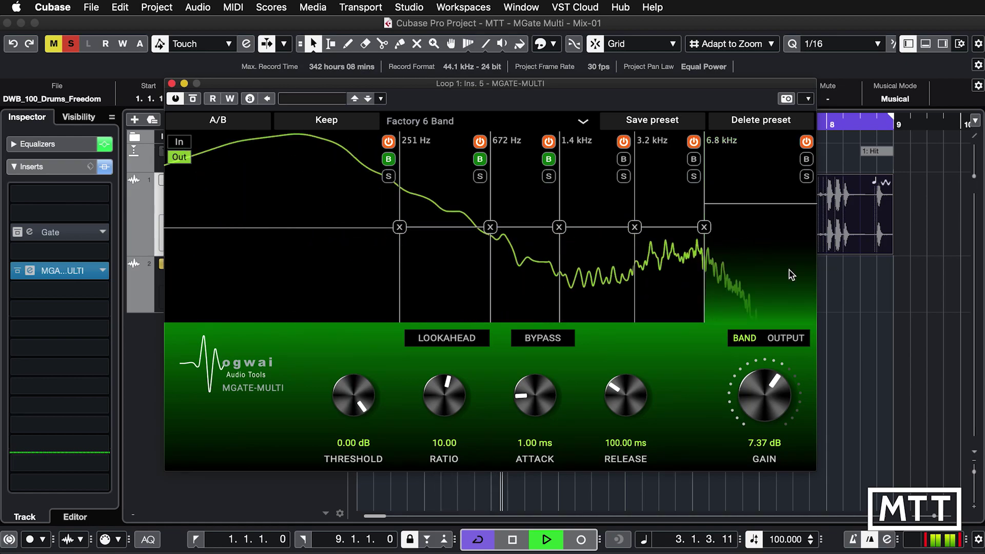
left_click_drag(333, 411, 341, 474)
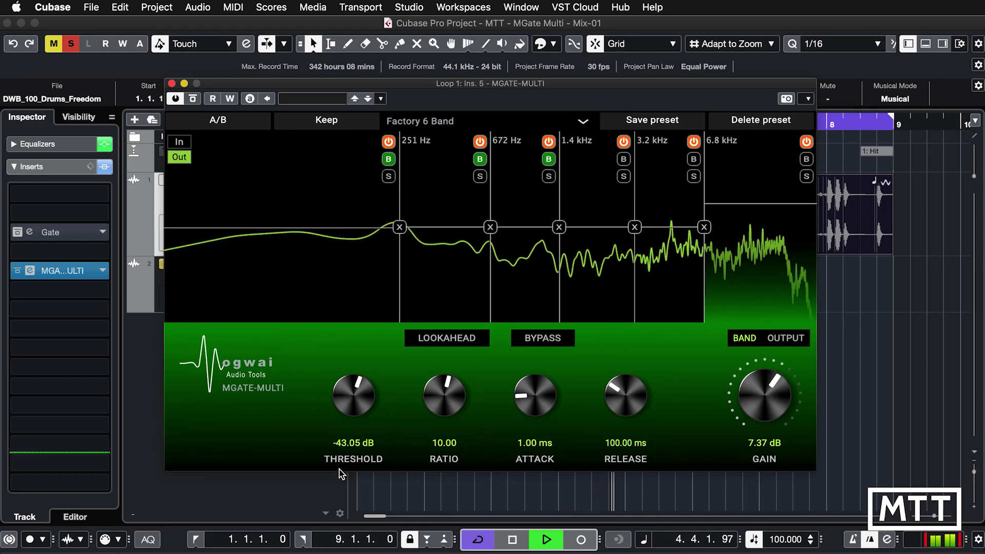
left_click_drag(341, 404, 341, 404)
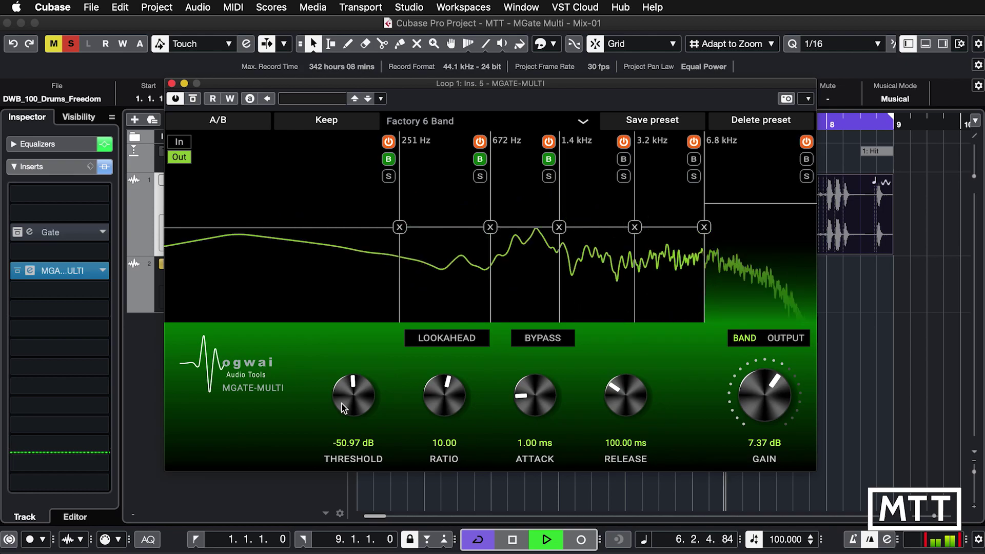
key("space")
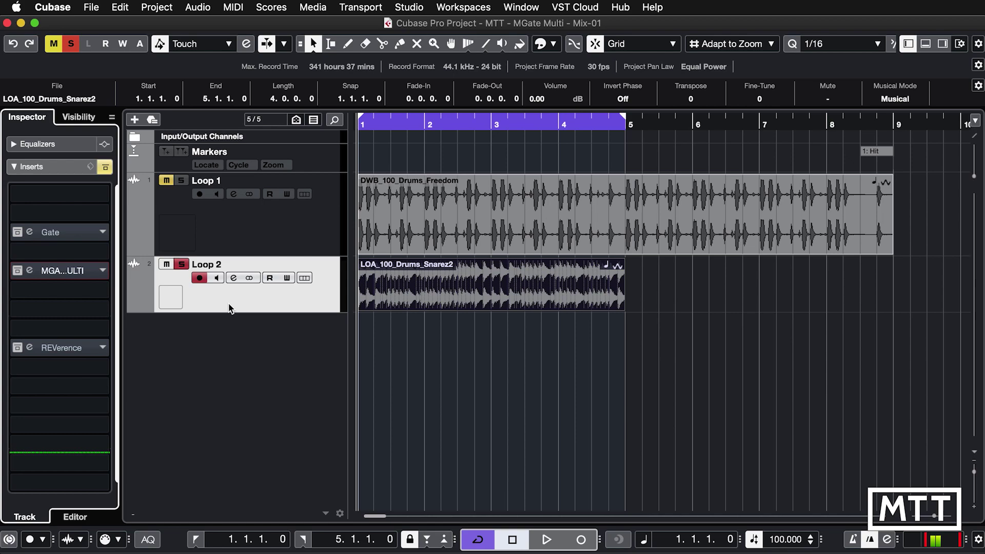
- Play the Loop 2 snare loop briefly, stop, and return the playhead to bar 1
key("space")
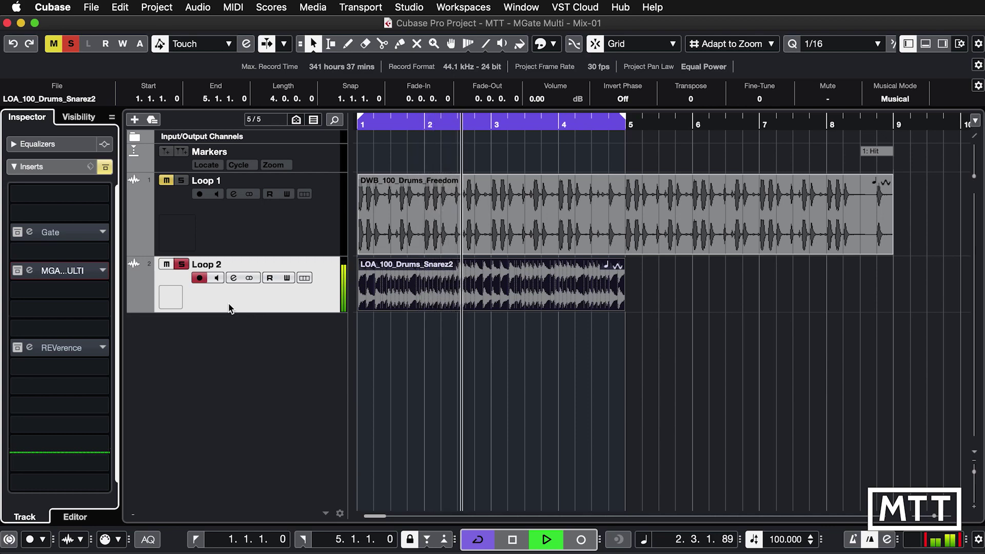
key("space")
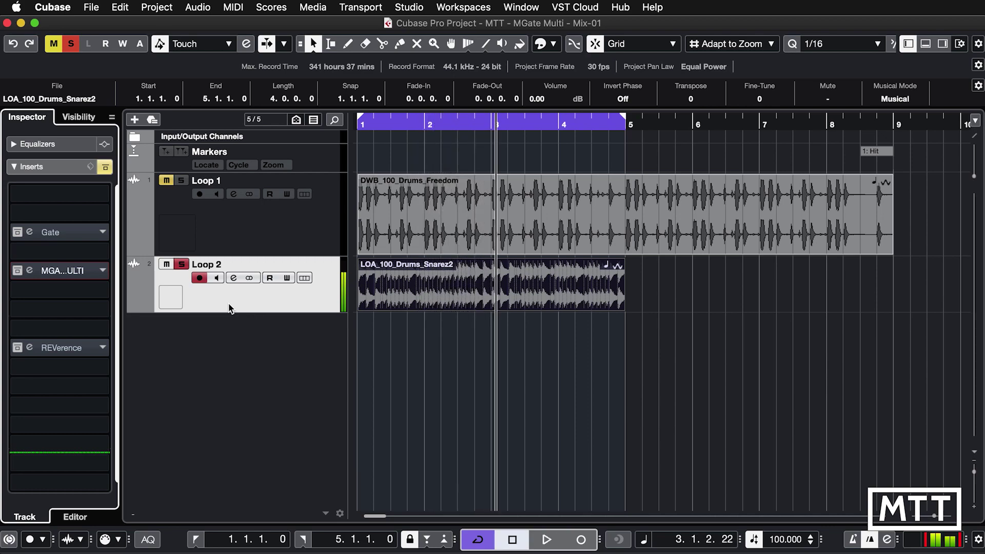
key("Home")
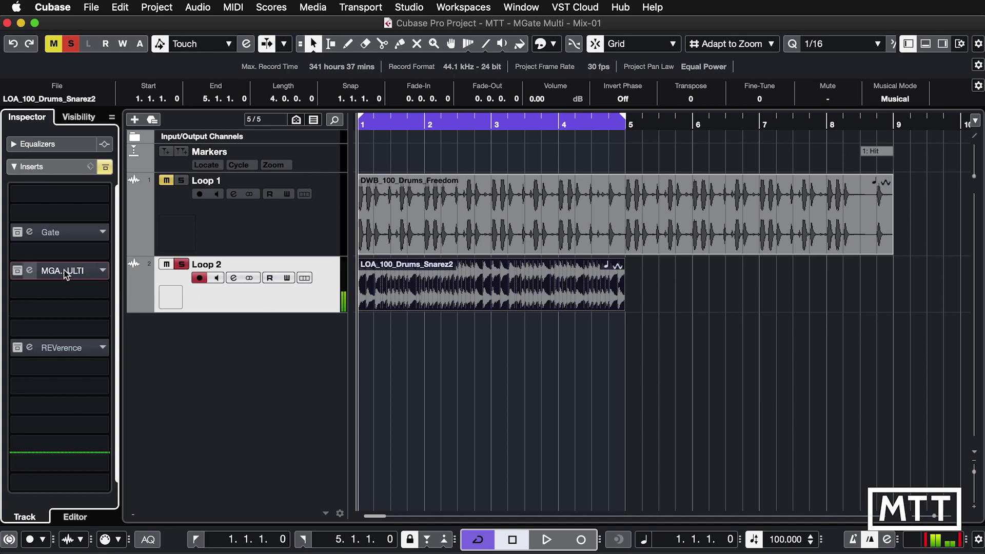
- Open Loop 2's MGate-Multi editor and nudge its window up and right
left_click(18, 271)
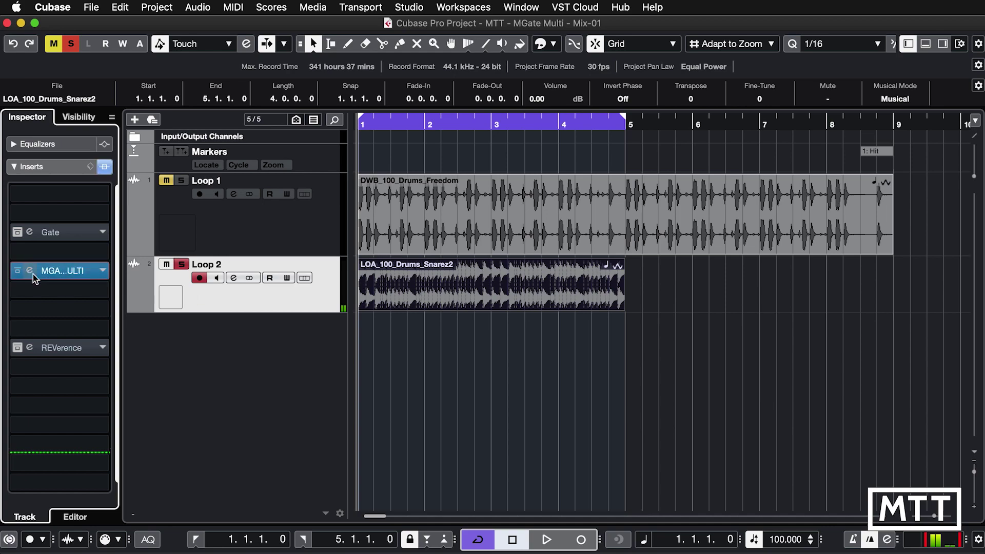
left_click(32, 273)
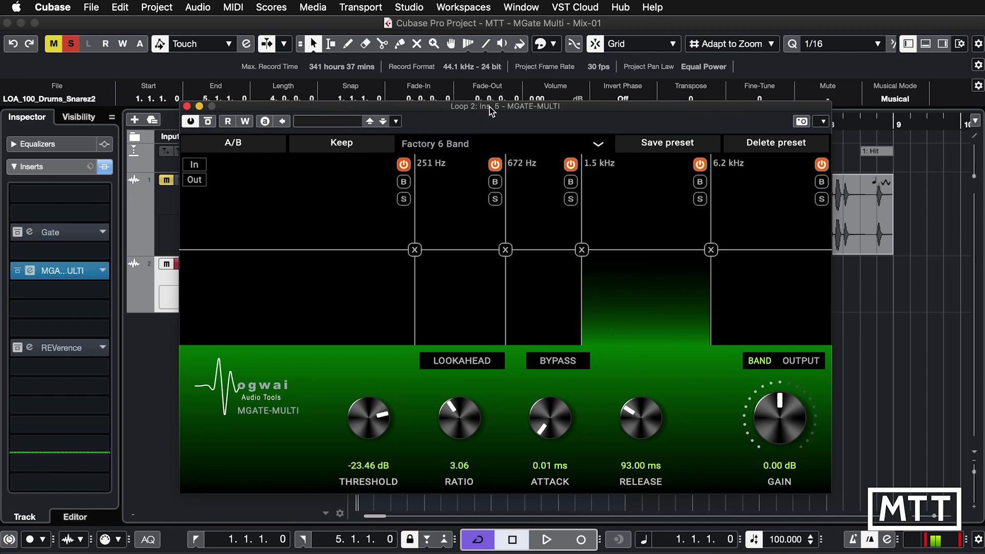
left_click_drag(489, 106, 503, 96)
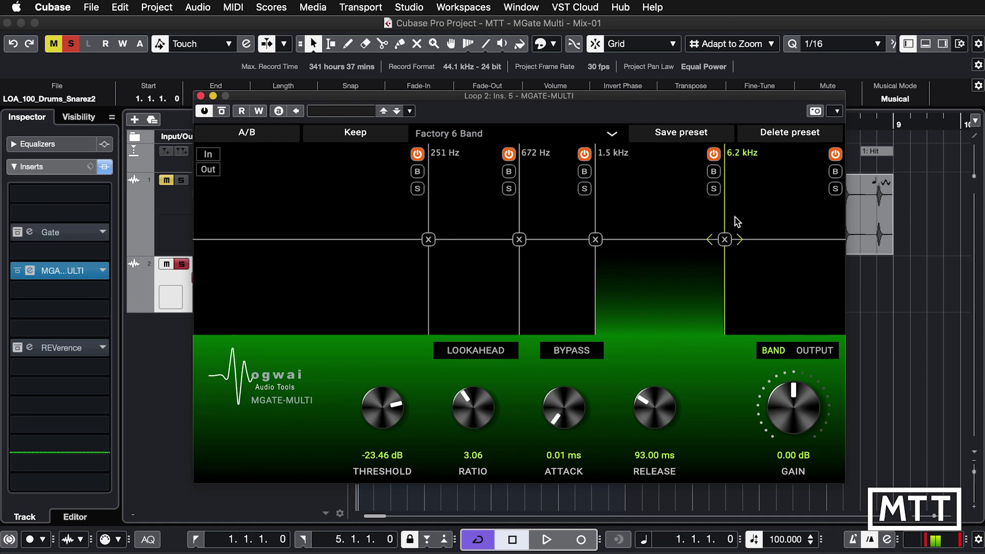
- Load Factory 3 Band, reload Factory 6 Band, and remove the 5.3 kHz band split
left_click(571, 140)
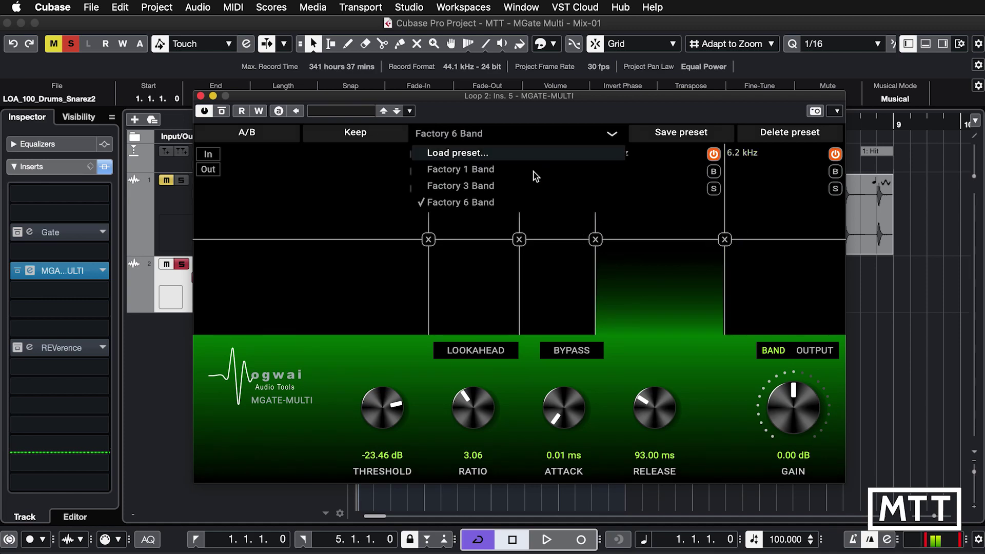
left_click(481, 189)
left_click(493, 136)
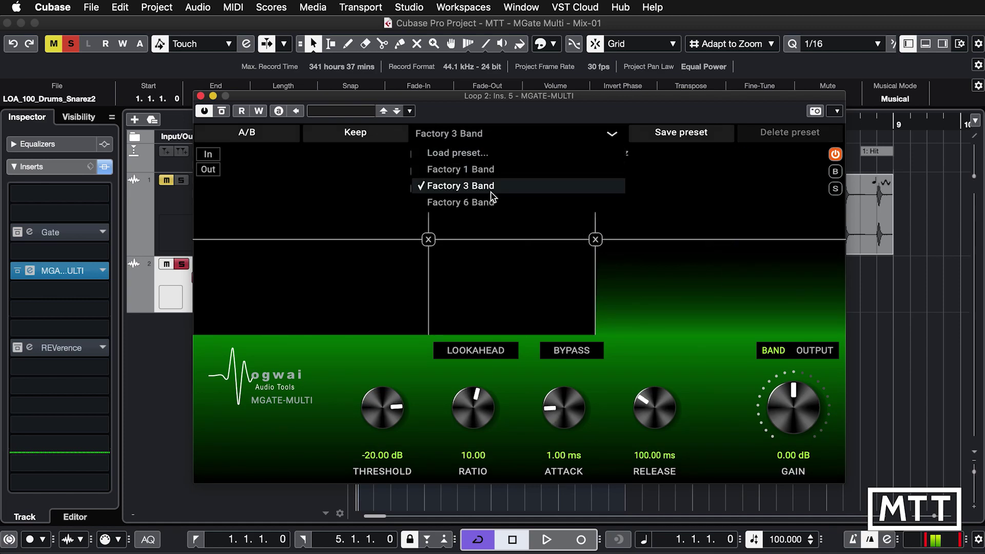
left_click(487, 200)
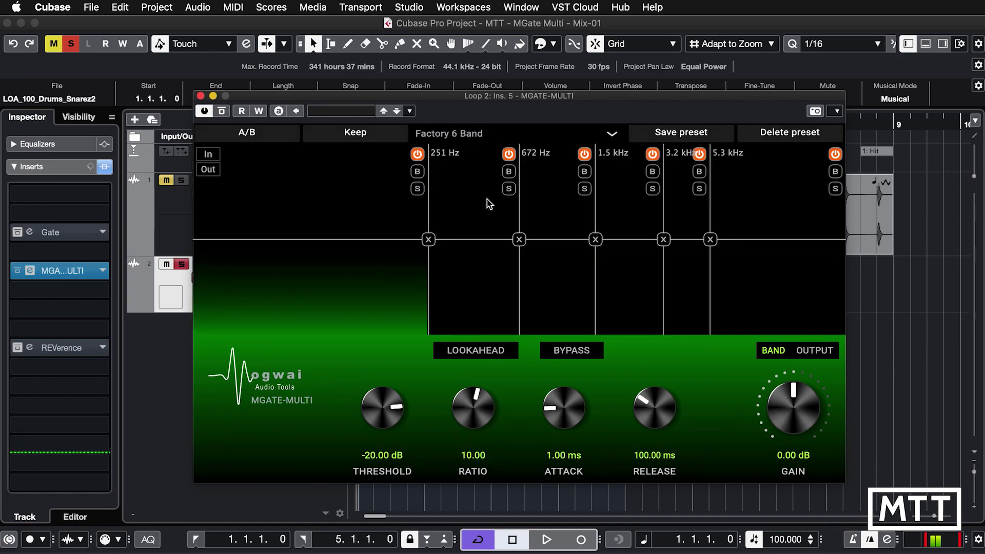
left_click(710, 240)
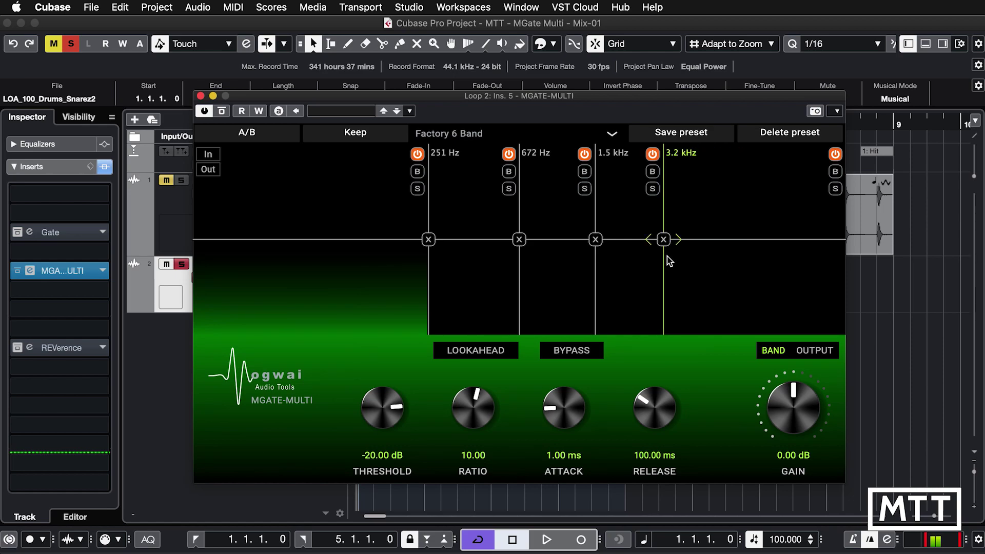
- Move the crossovers to 1.6 kHz and 4.7 kHz, play, and drop that band's threshold to -100 dB
left_click_drag(664, 240, 699, 242)
left_click_drag(596, 244, 599, 247)
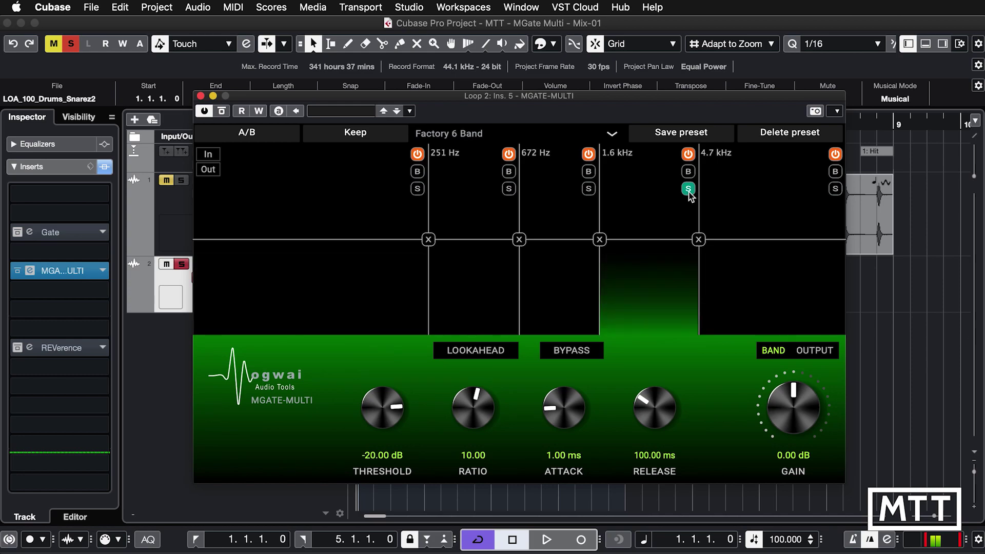
key("space")
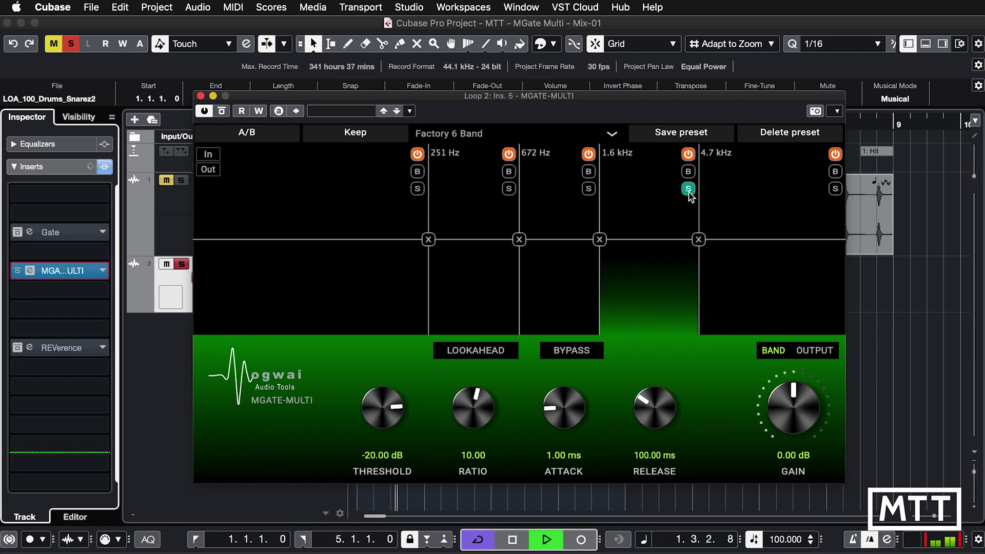
left_click_drag(382, 399, 376, 518)
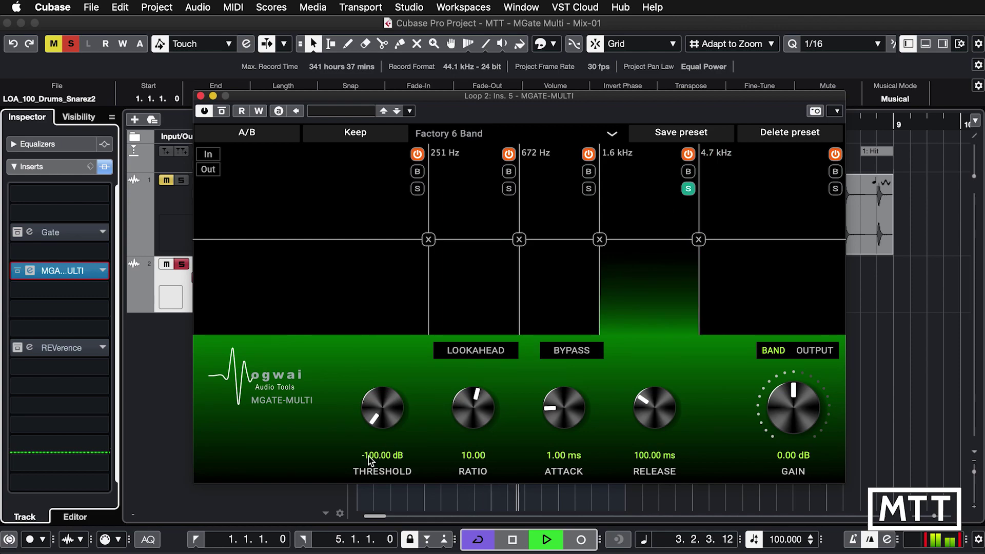
- Set the 1.6–4.7 kHz band to -25.17 dB threshold, 239.87 ms release and 2.81 ratio
left_click_drag(379, 413, 388, 304)
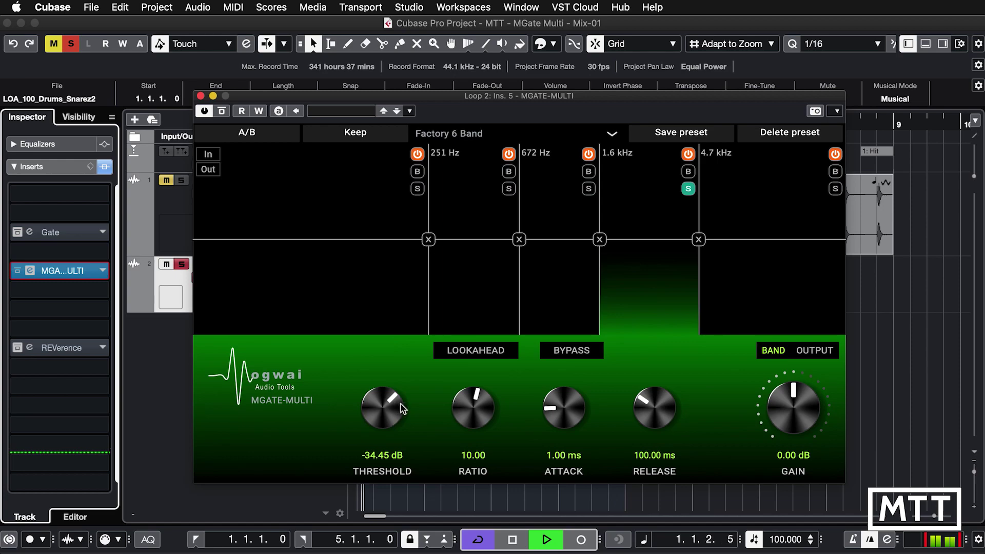
left_click_drag(381, 413, 377, 400)
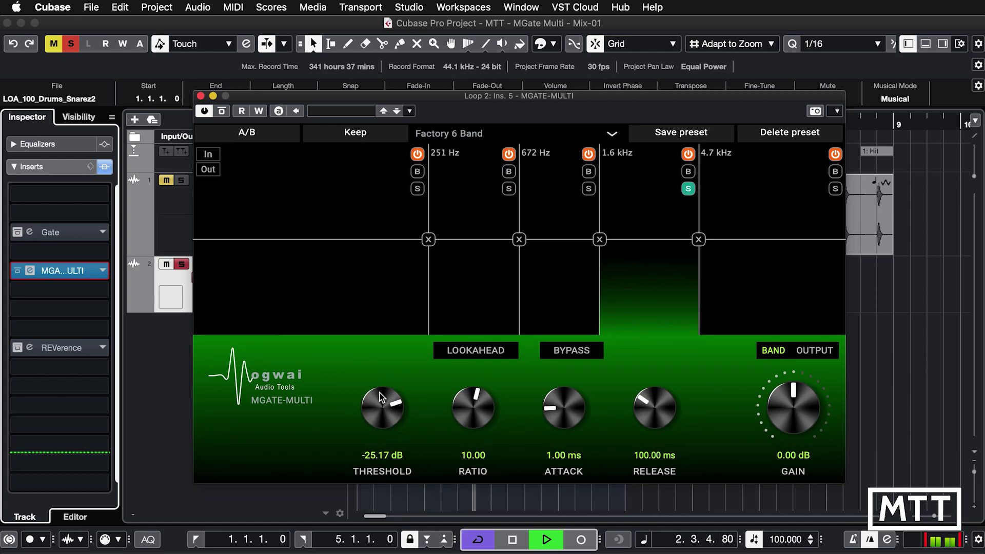
left_click_drag(641, 406, 645, 395)
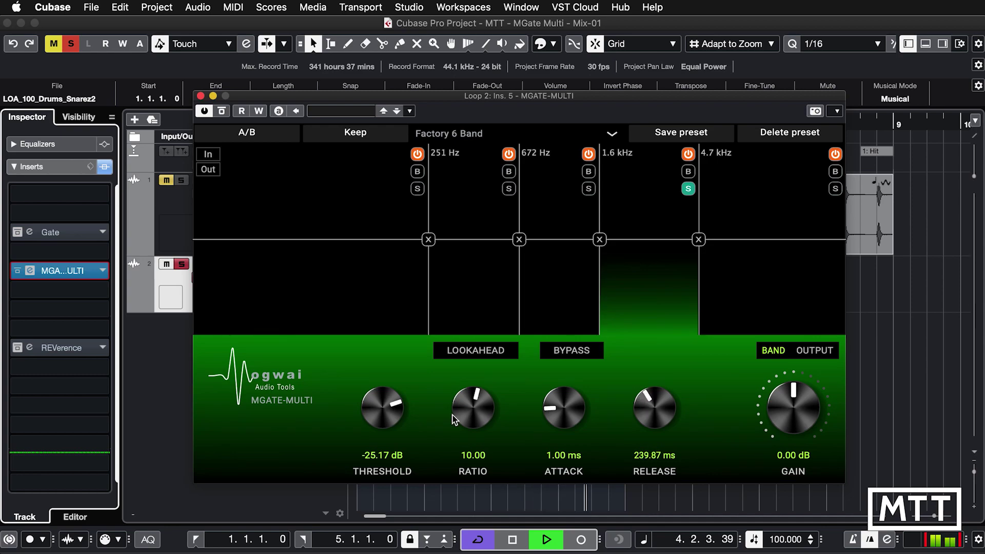
left_click_drag(453, 418, 457, 432)
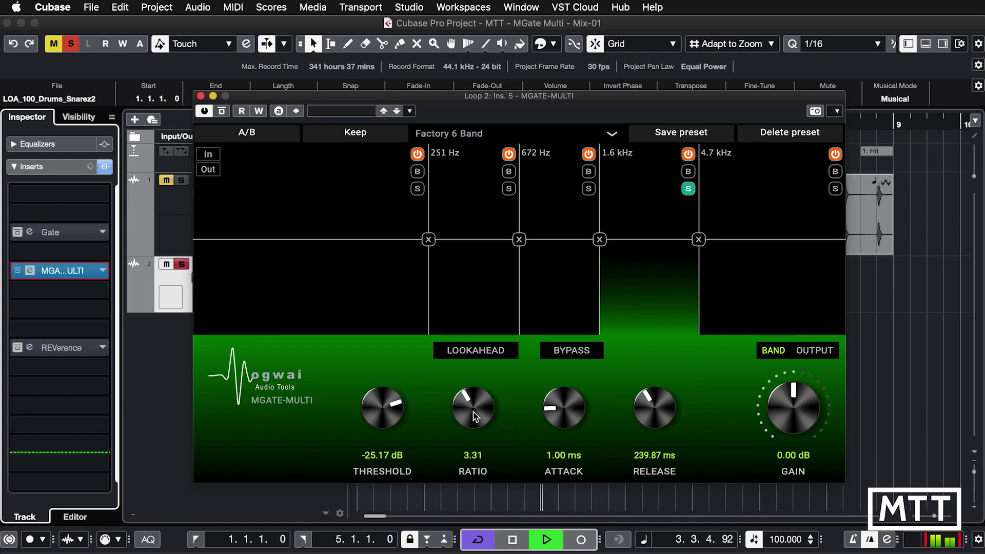
left_click_drag(473, 415, 482, 411)
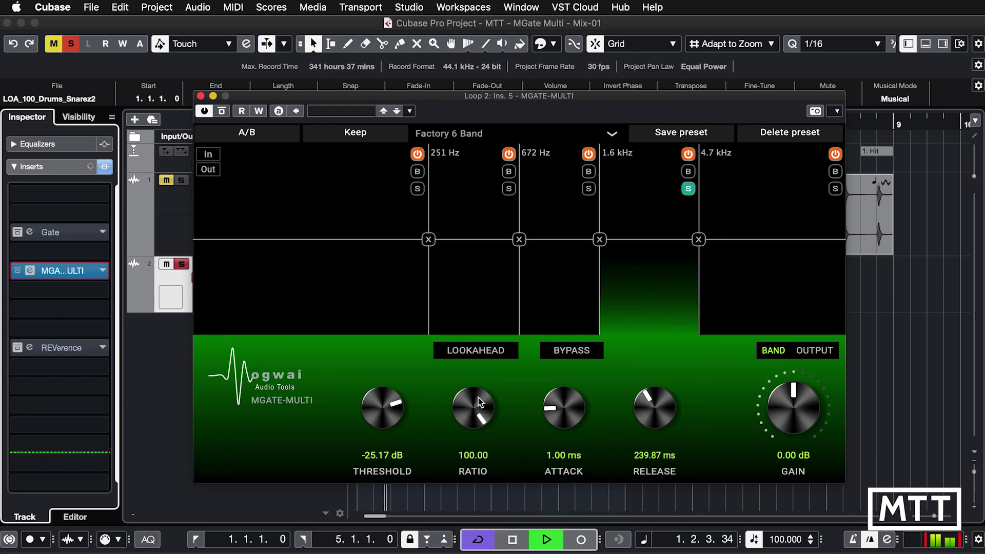
left_click_drag(463, 402, 471, 519)
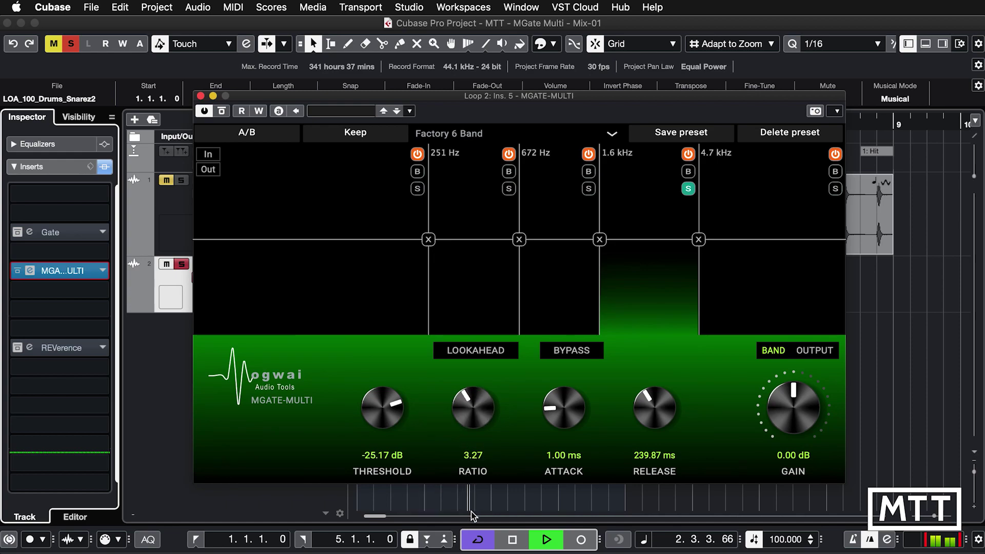
- Solo the 672 Hz–1.6 kHz band instead and set its threshold near -28 dB, ratio 3.19
left_click(688, 188)
left_click(589, 188)
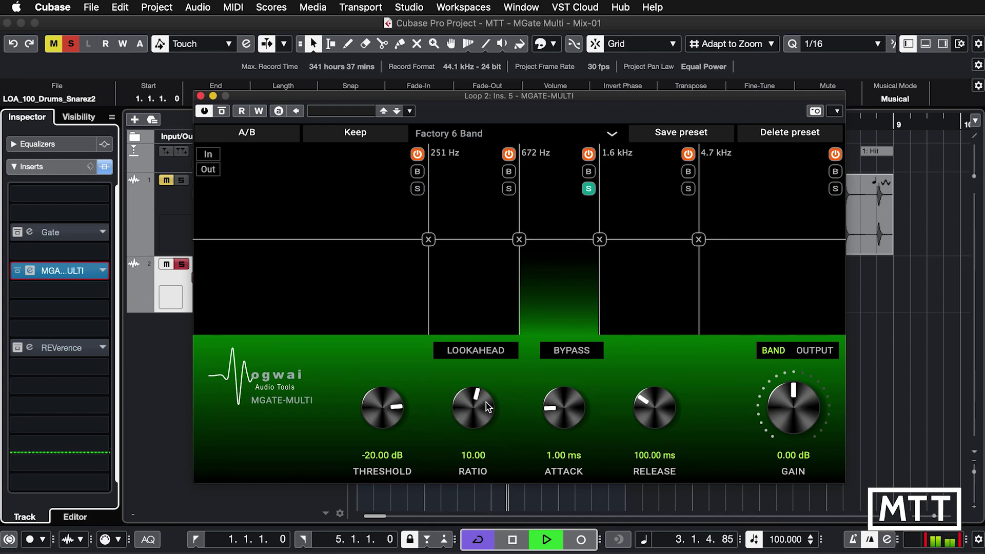
left_click_drag(371, 408, 371, 462)
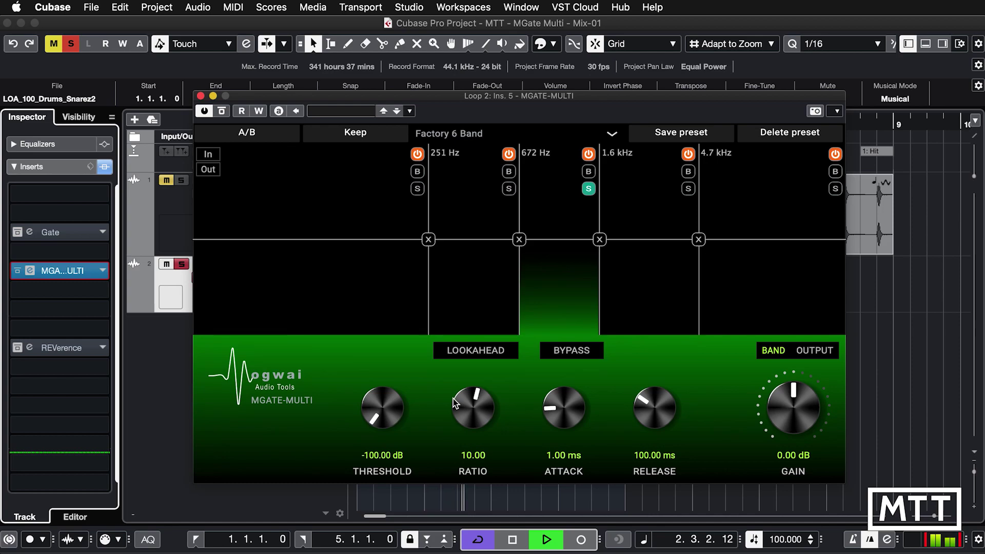
left_click_drag(379, 401, 389, 295)
left_click_drag(475, 393, 465, 411)
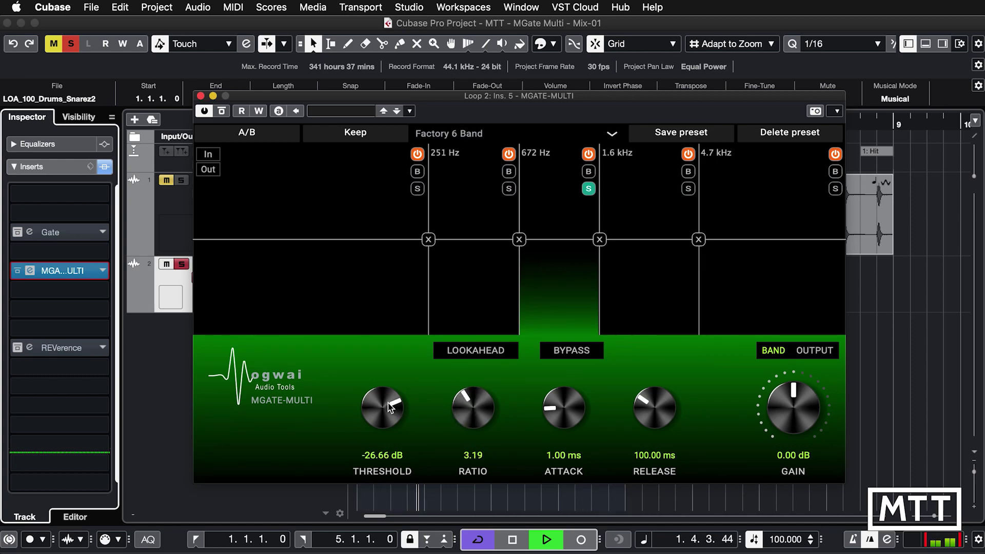
mouse_move(388, 402)
left_mouse_down()
mouse_move(385, 415)
mouse_move(380, 407)
left_mouse_up()
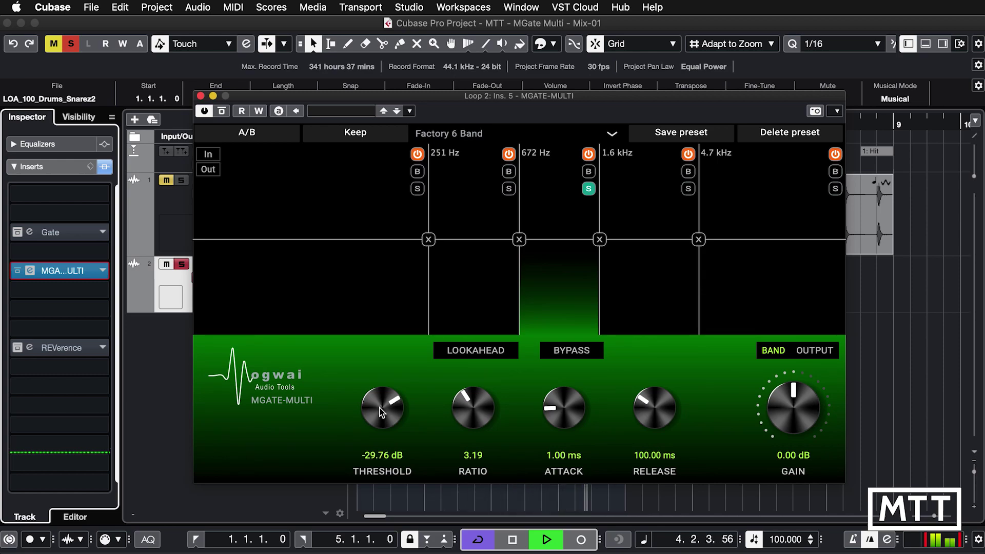
- Lengthen its release to about 158 ms, raise ratio to 4.31, then A/B the gate via bypass
left_click_drag(645, 407, 644, 398)
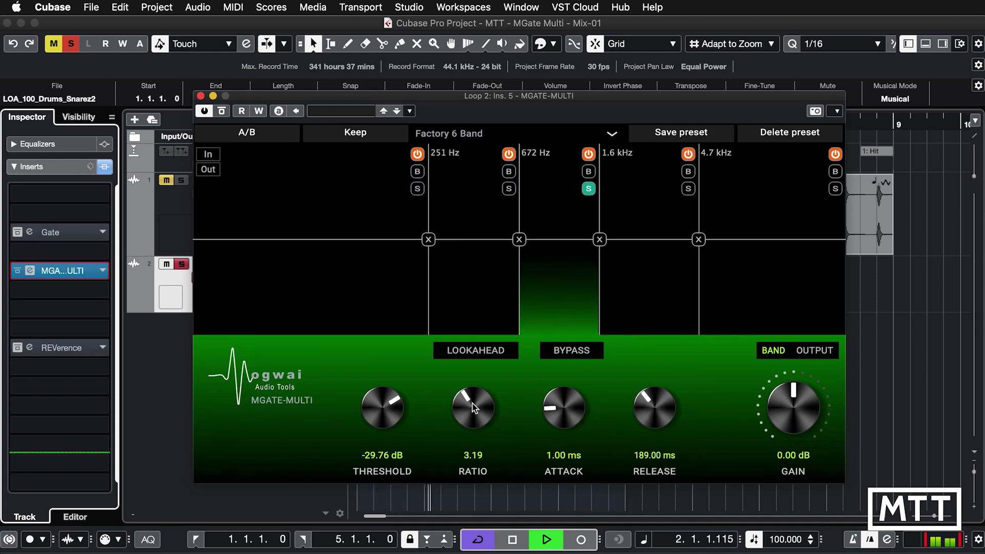
left_click_drag(472, 405, 474, 398)
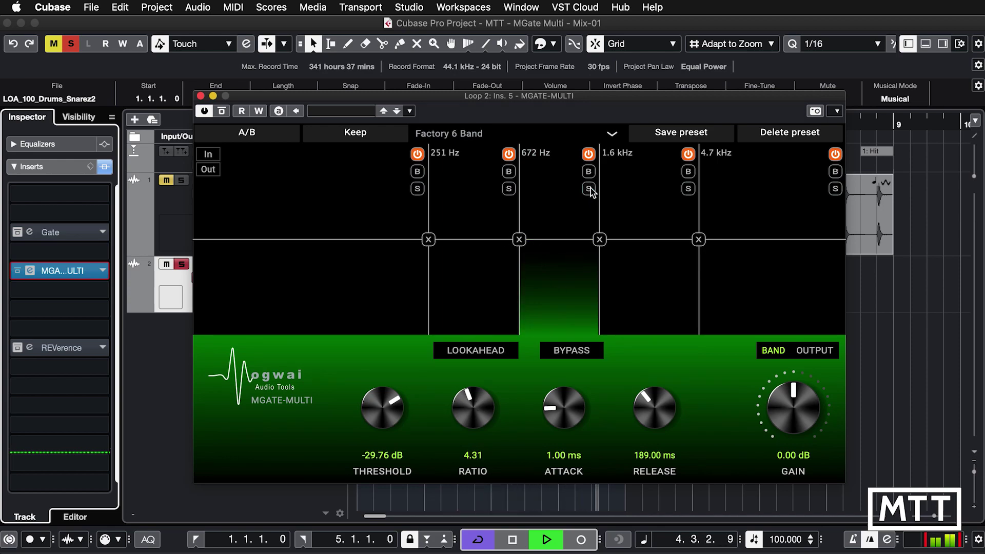
left_click(223, 114)
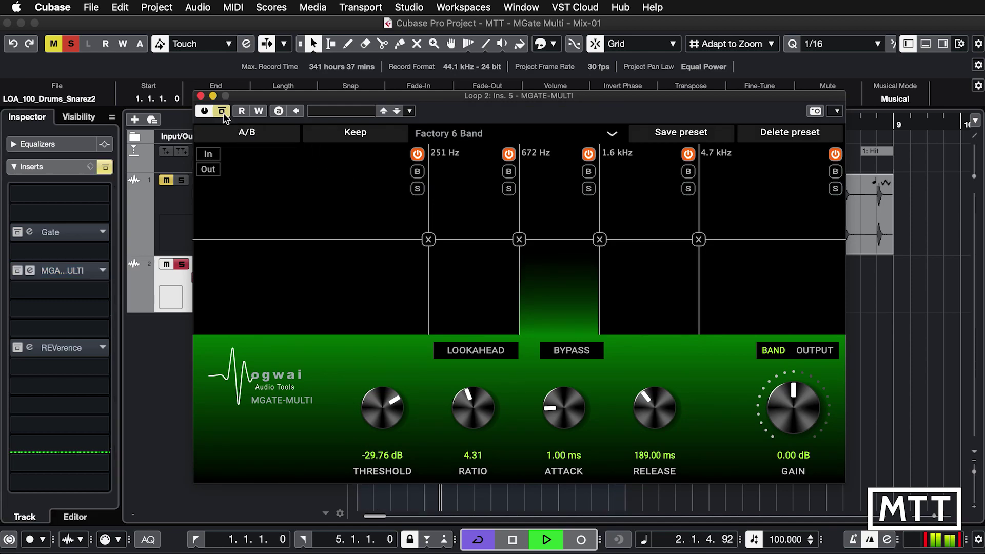
left_click(224, 114)
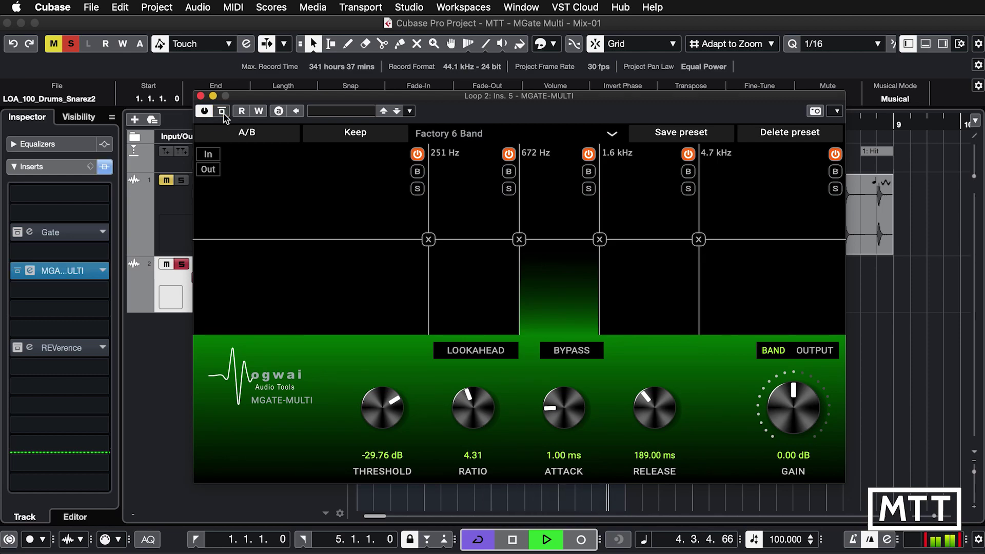
- Solo the top band and set -18.86 dB threshold, 3.78 ratio, 179.30 ms release, then unsolo it
left_click(764, 267)
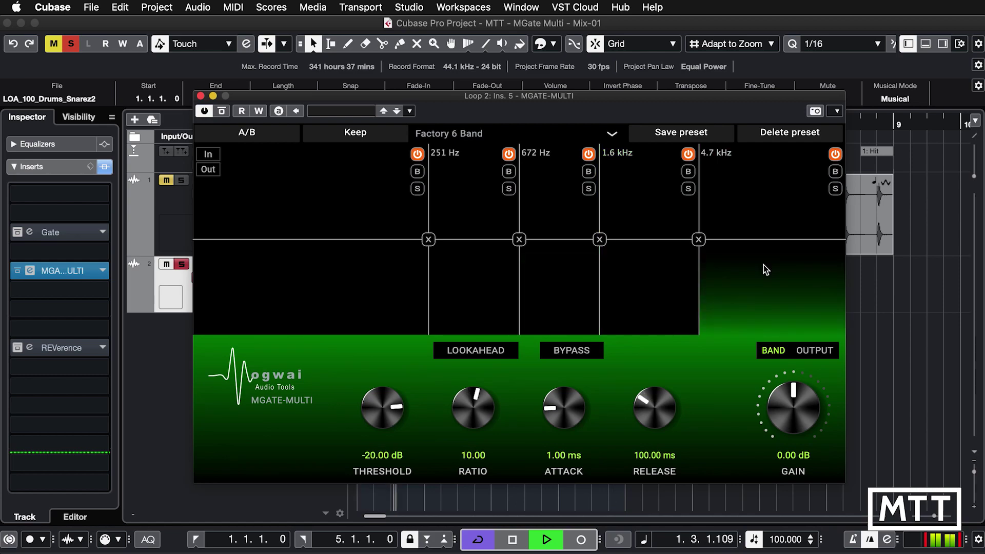
left_click_drag(382, 406, 372, 430)
left_click(835, 189)
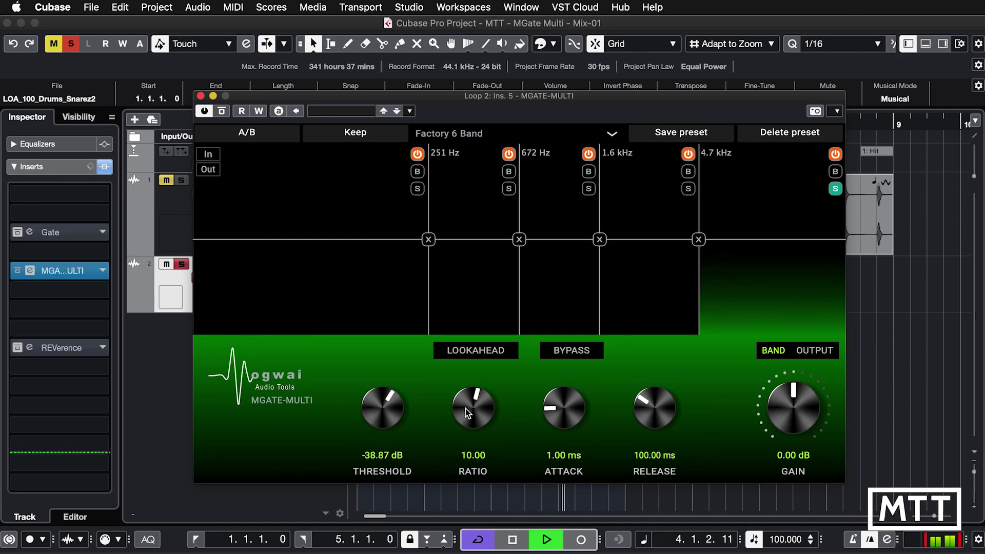
left_click_drag(462, 410, 465, 432)
left_click_drag(648, 408, 650, 396)
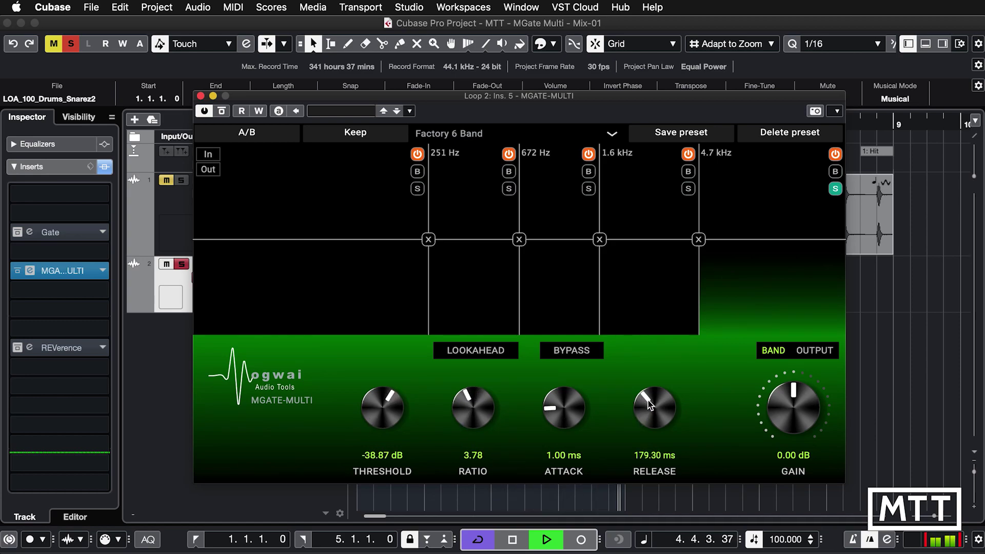
left_click_drag(382, 408, 378, 384)
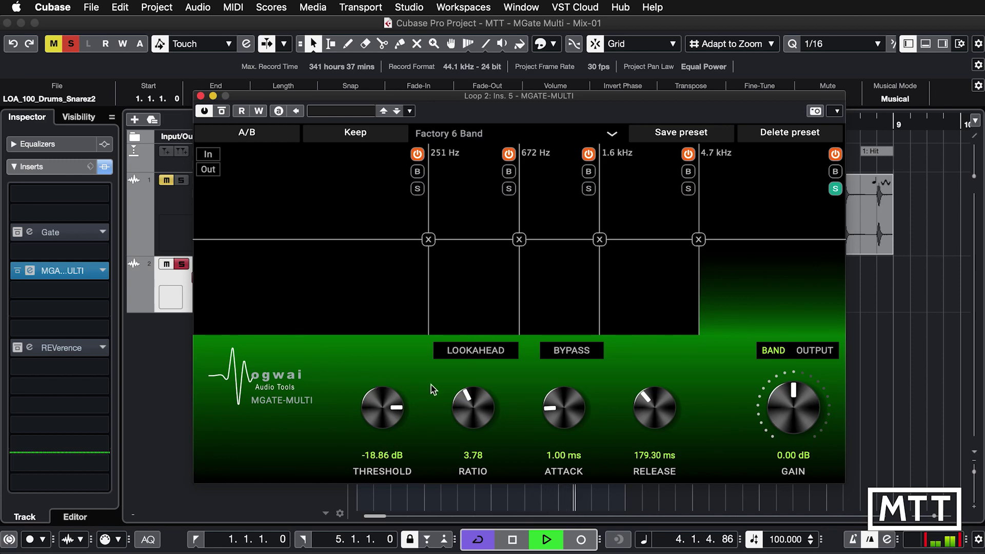
left_click(835, 188)
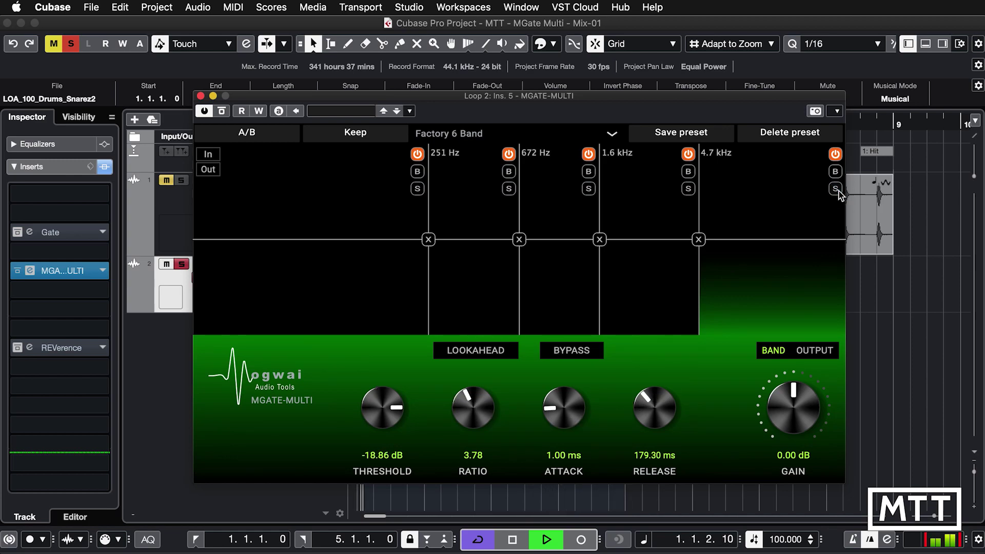
- Solo and A/B the lowest band below 251 Hz, lowering its ratio to about 5.46
left_click(355, 276)
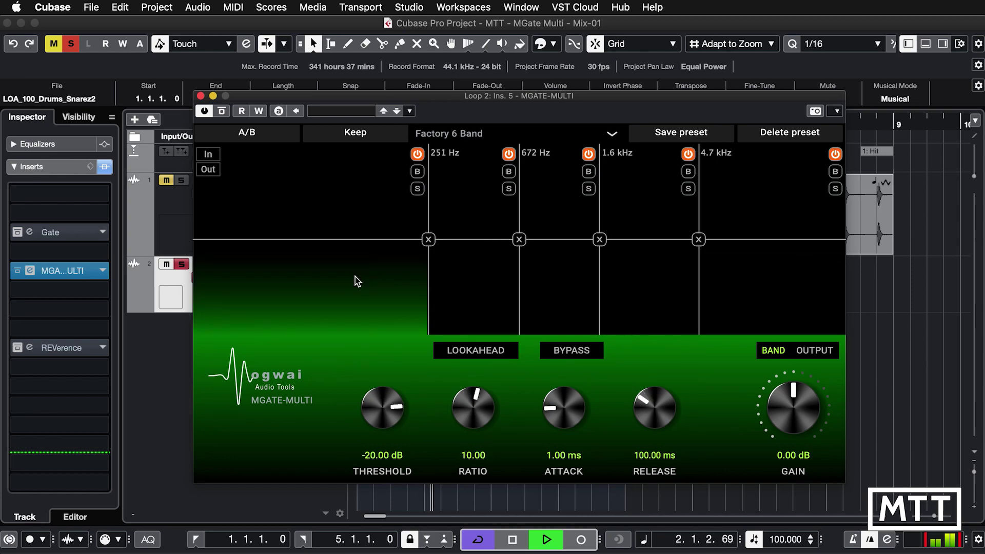
left_click(417, 189)
left_click(417, 172)
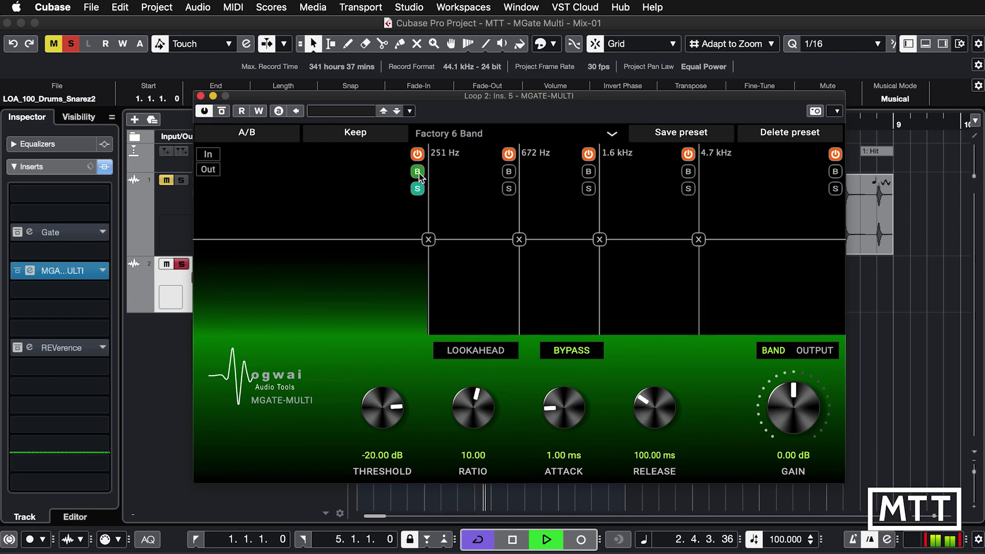
left_click(419, 172)
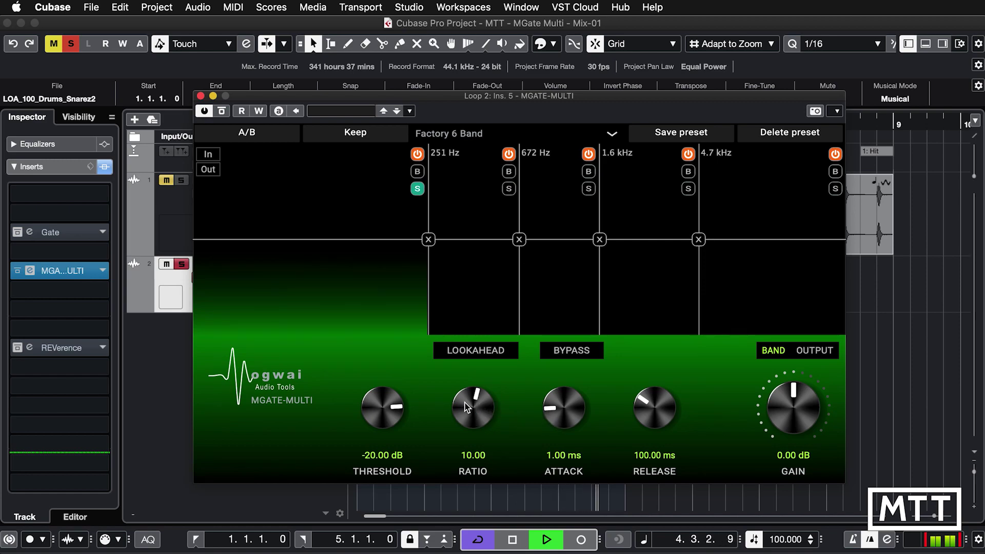
left_click_drag(465, 403, 466, 418)
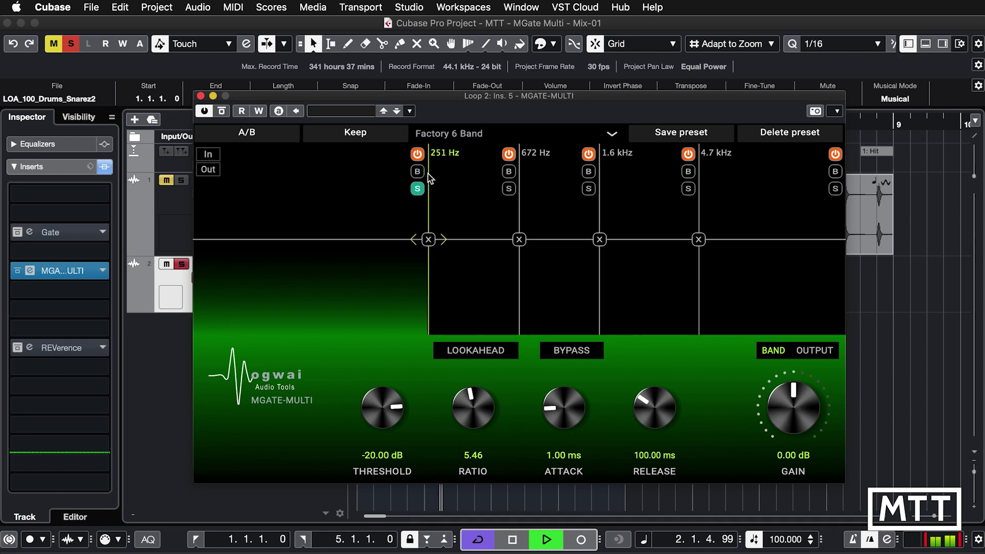
left_click(417, 189)
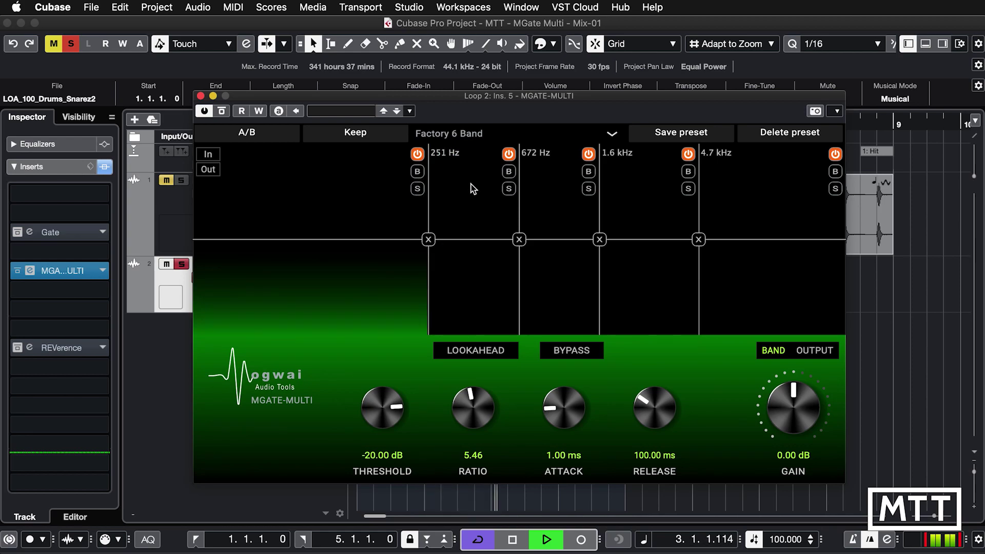
- Give the 251–672 Hz band 199.43 ms release and 3.67 ratio, then A/B the whole gate
left_click(509, 188)
left_click(509, 171)
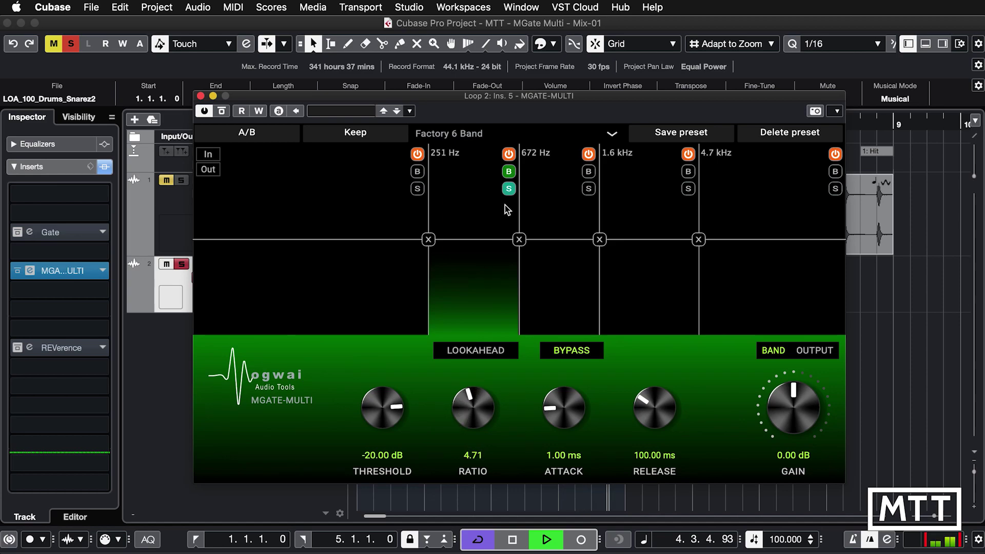
left_click(509, 173)
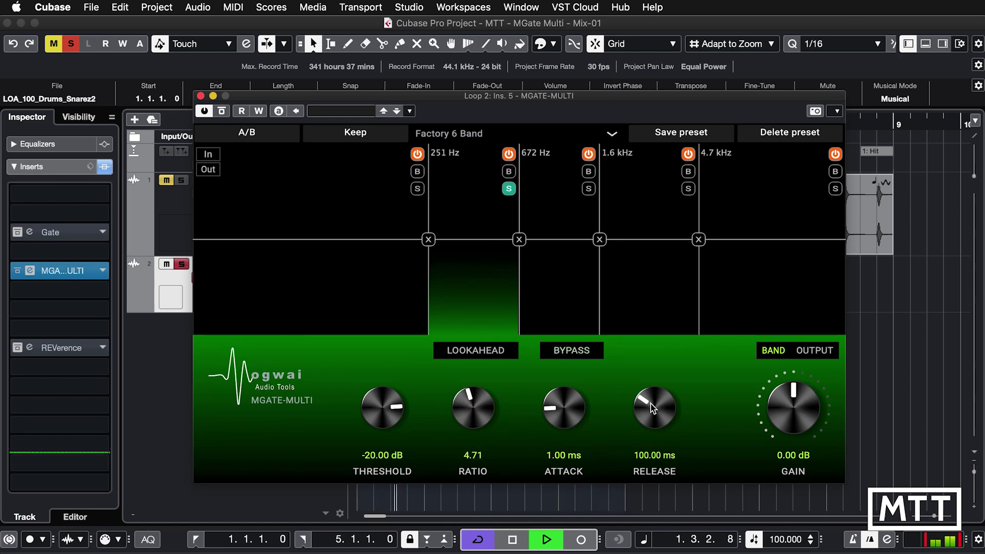
left_click_drag(650, 404, 652, 395)
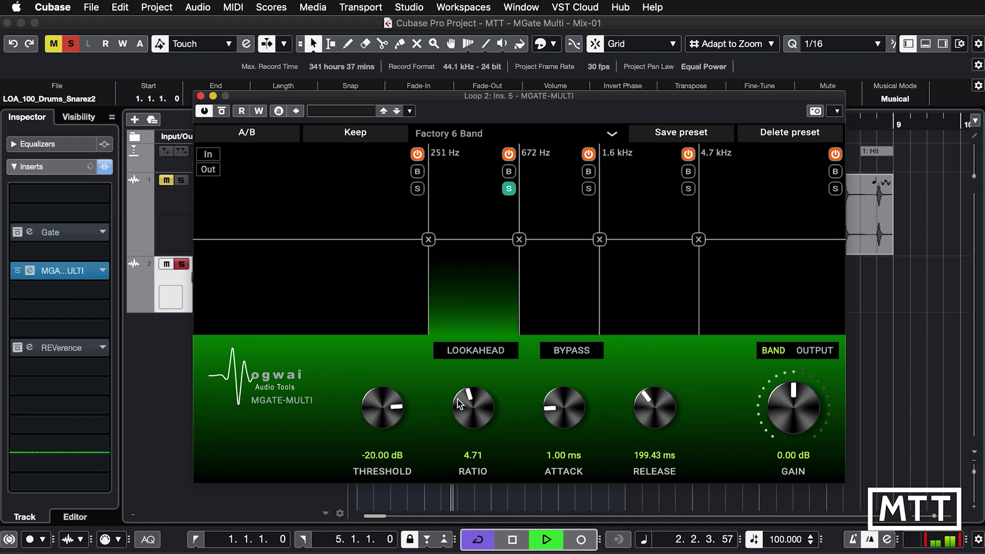
left_click_drag(458, 404, 459, 412)
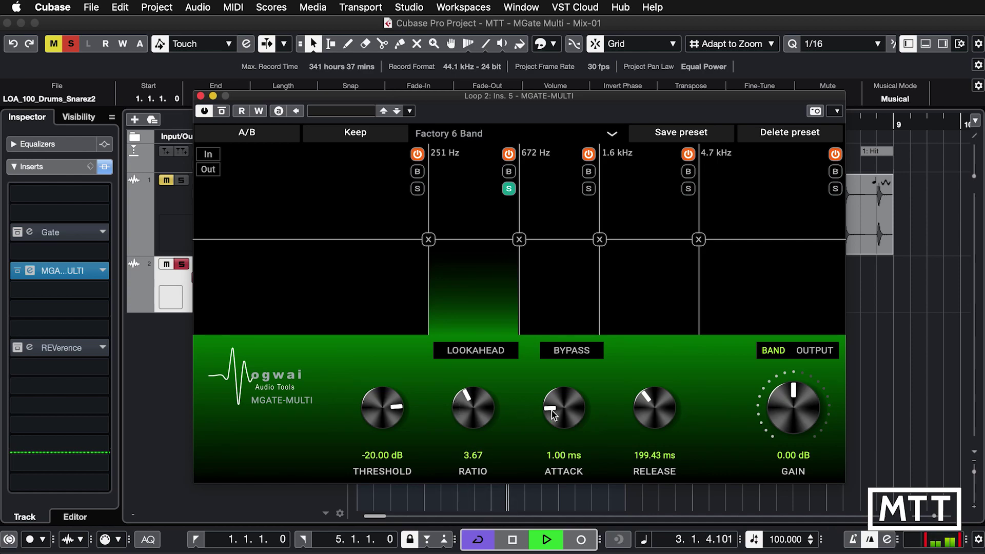
left_click(509, 189)
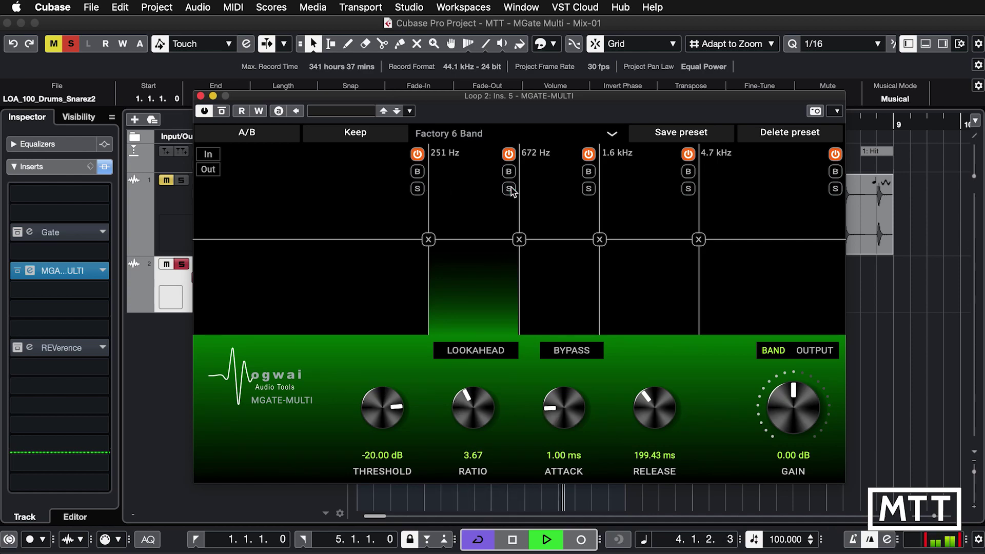
left_click(222, 111)
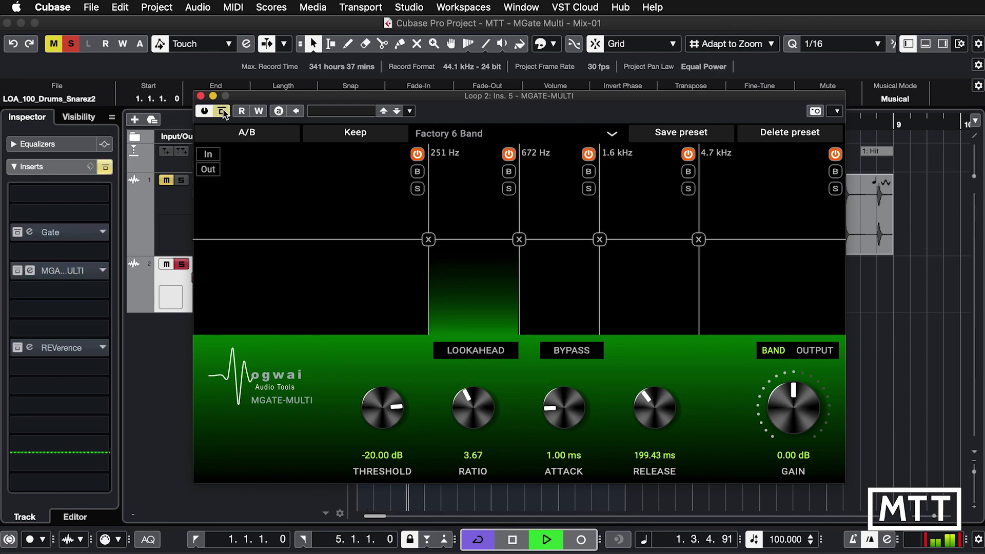
left_click(222, 112)
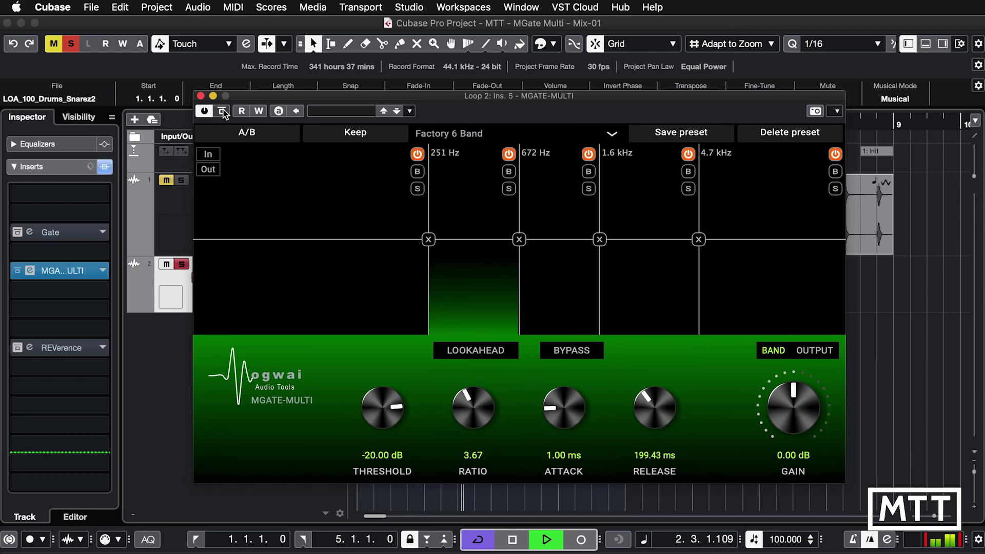
- Stop playback of the drum loops
key("space")
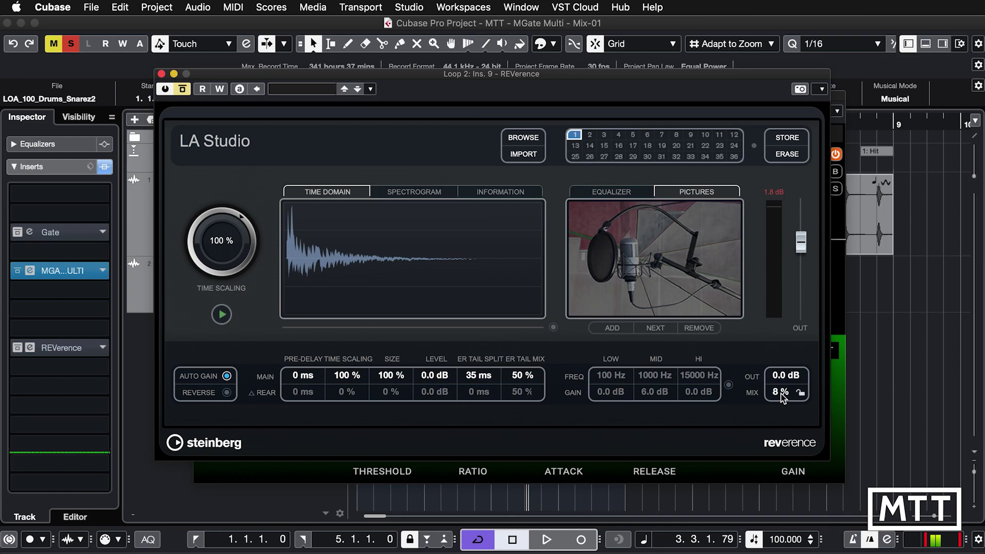
- Raise the REVerence mix to 14 %, then play the loop comparing reverb bypassed and active
left_click_drag(781, 392, 789, 386)
left_click(182, 89)
key("space")
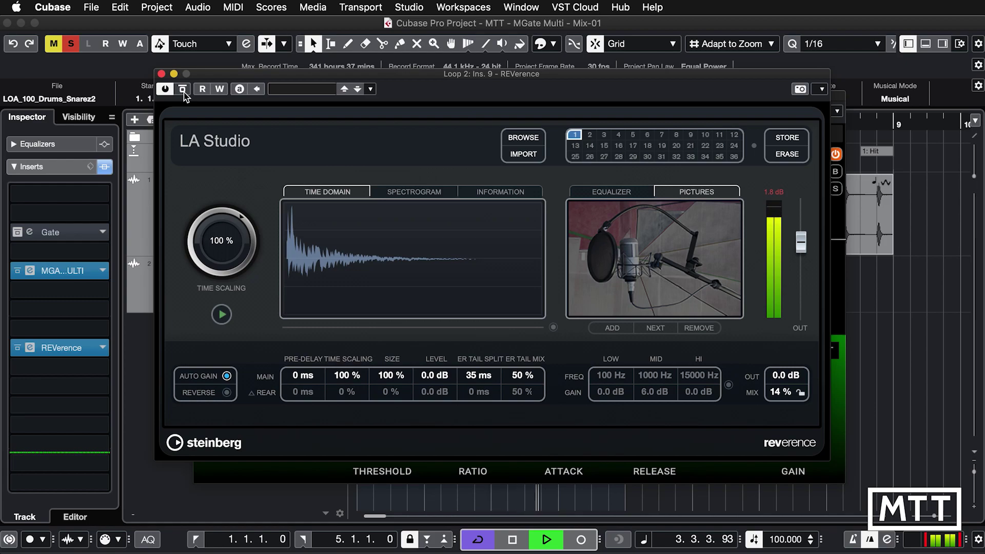
left_click(183, 91)
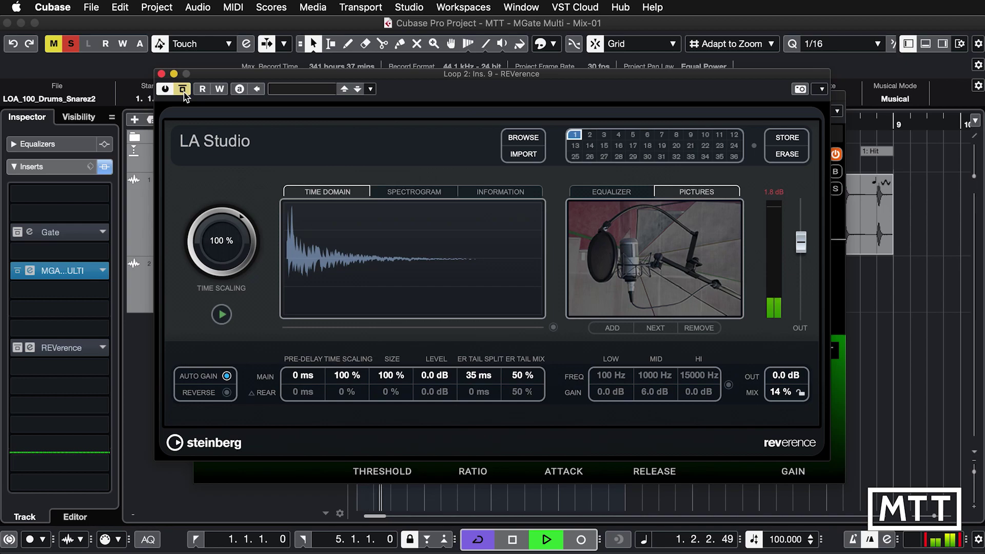
left_click(183, 91)
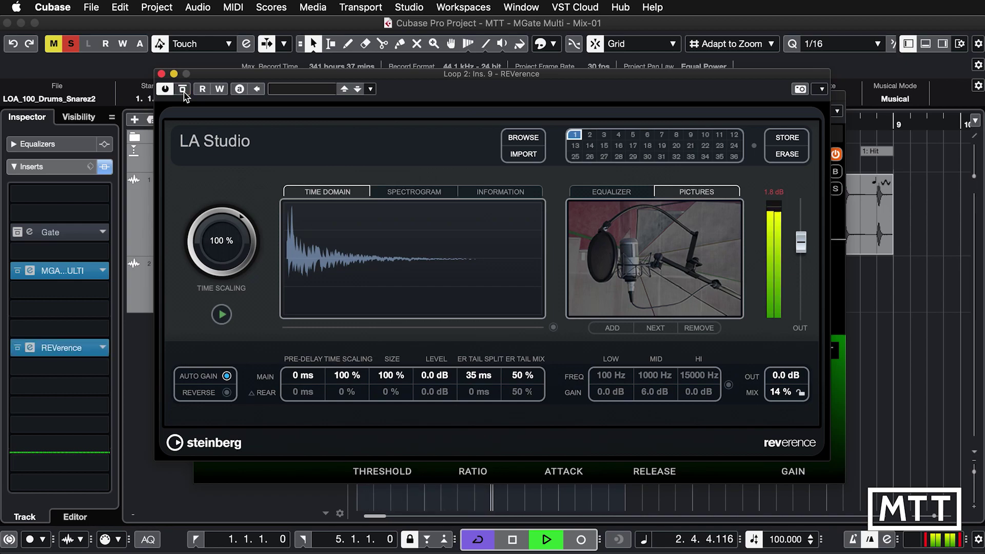
key("space")
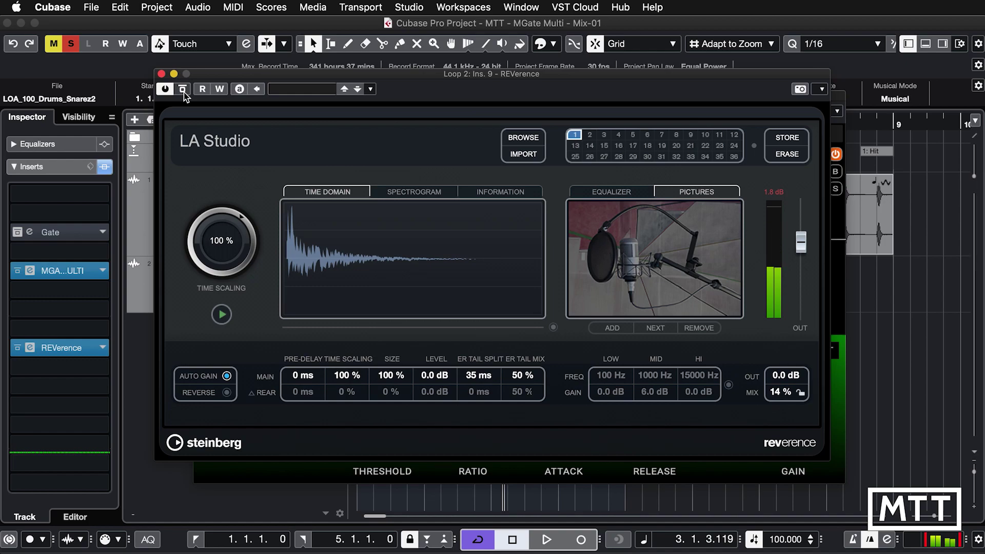